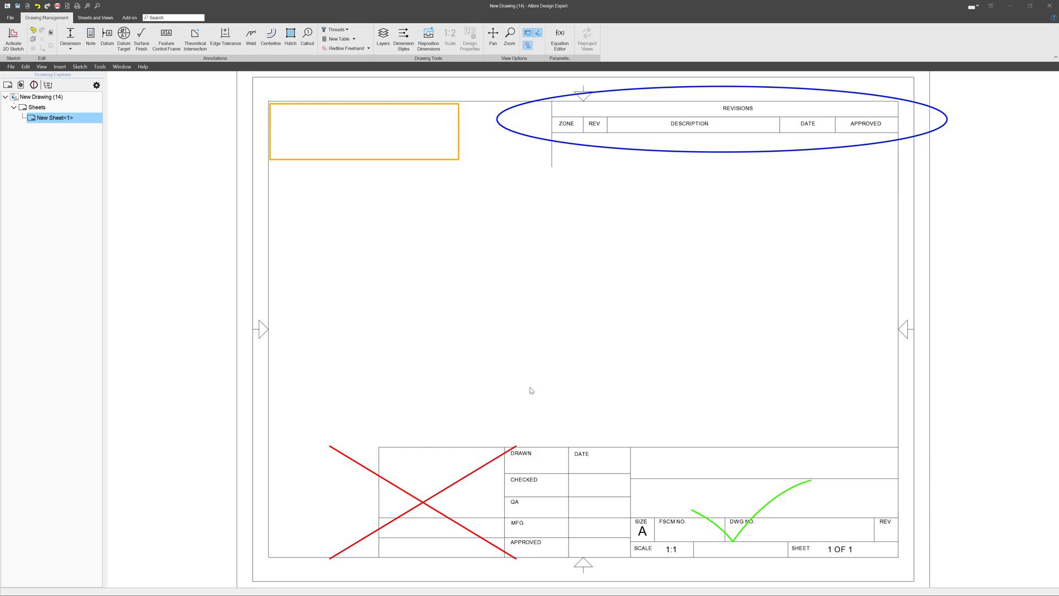
Open the sheet's title block linework for editing in an active sketch
{"action": "right_click", "coordinate": [705, 333]}
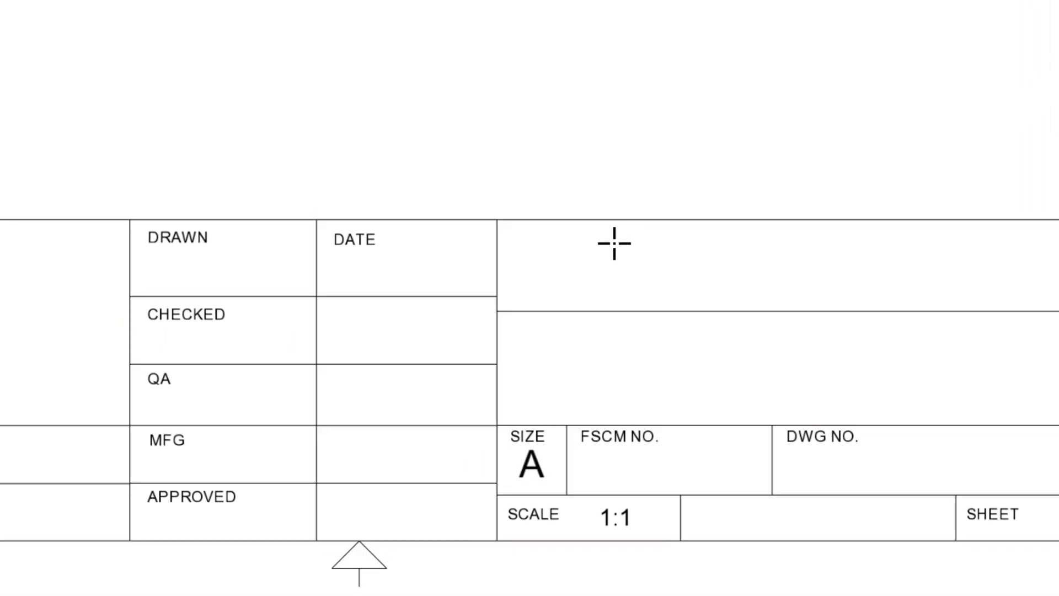
{"action": "right_click", "coordinate": [634, 272]}
{"action": "right_click", "coordinate": [583, 225]}
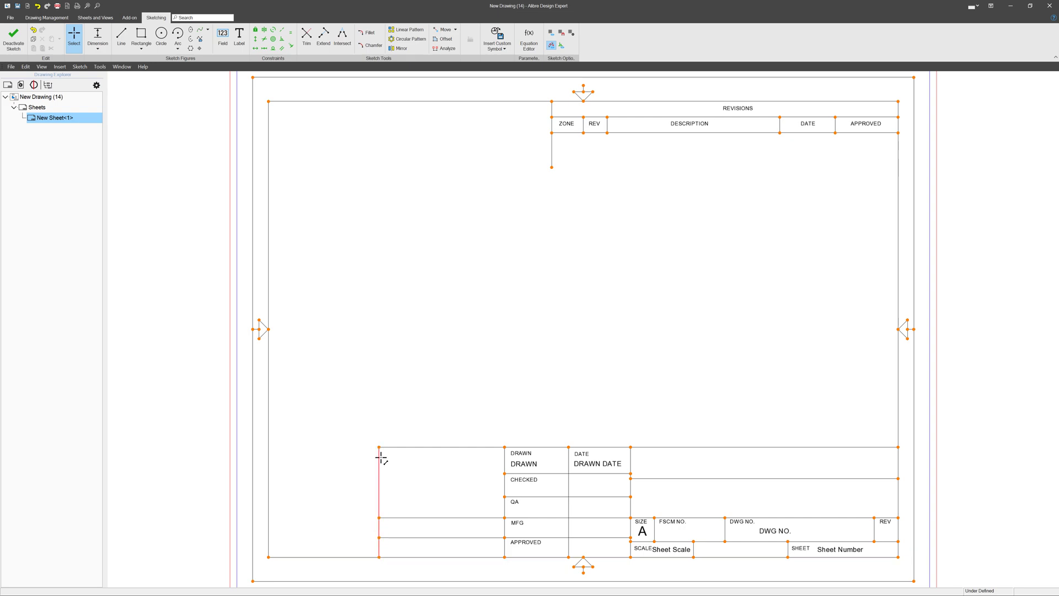
Delete the title block's long top line, its leftmost vertical line and the two horizontal lines dividing the box beside DRAWN
{"action": "mouse_move", "coordinate": [380, 443]}
{"action": "left_mouse_down"}
{"action": "mouse_move", "coordinate": [419, 309]}
{"action": "mouse_move", "coordinate": [442, 395]}
{"action": "mouse_move", "coordinate": [379, 446]}
{"action": "left_mouse_up"}
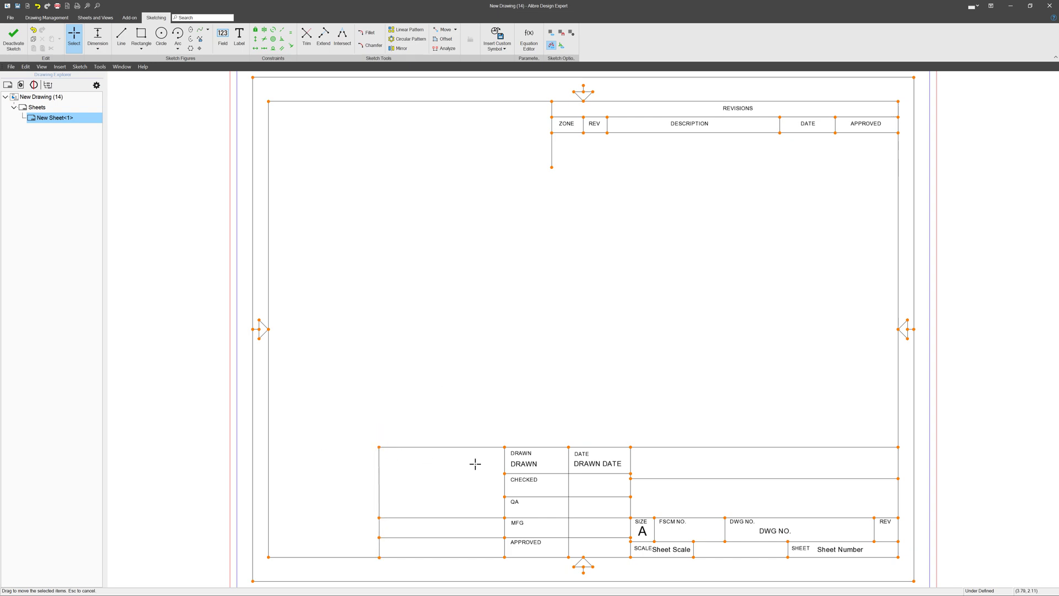
{"action": "left_click", "coordinate": [445, 447]}
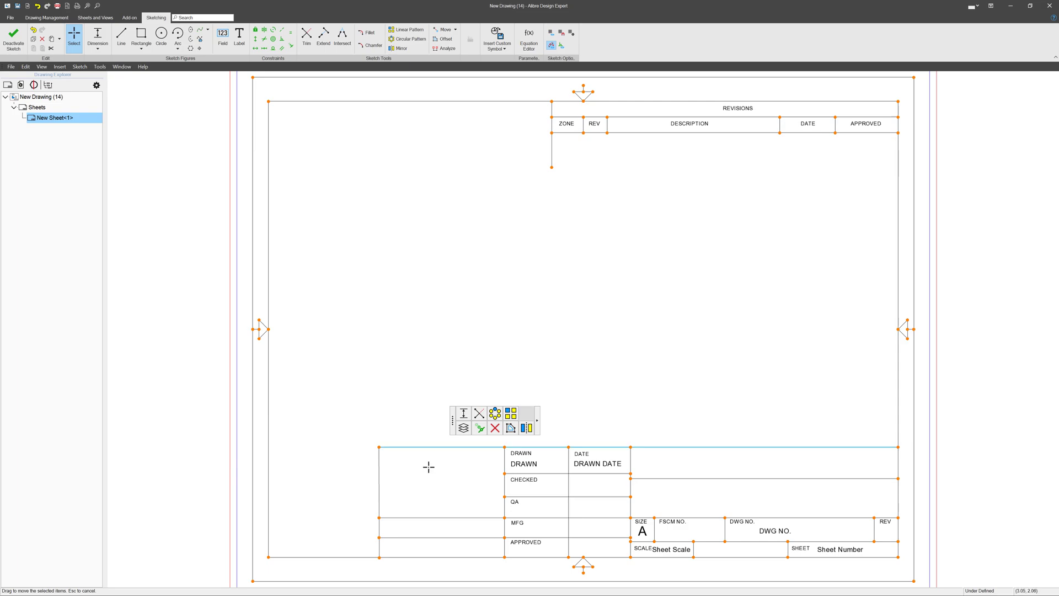
{"action": "key", "text": "Delete"}
{"action": "left_click", "coordinate": [380, 483]}
{"action": "key", "text": "Delete"}
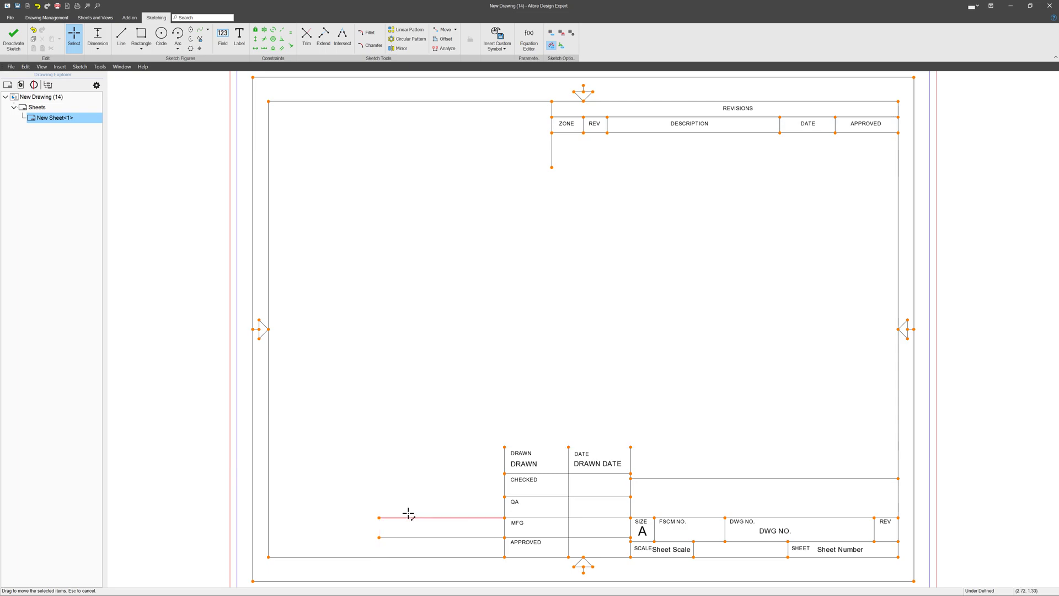
{"action": "left_click", "coordinate": [409, 518]}
{"action": "key", "text": "Delete"}
{"action": "left_click", "coordinate": [411, 538]}
{"action": "key", "text": "Delete"}
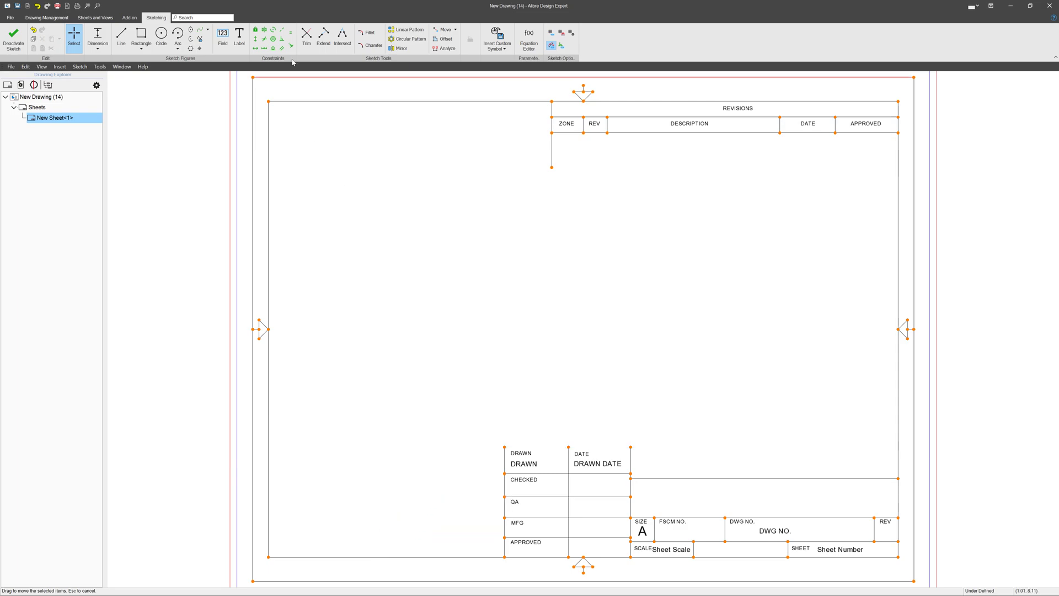
Redraw the title block's top edge to the right border and outline one open box about 2 in wide left of the DRAWN column
{"action": "left_click", "coordinate": [121, 36]}
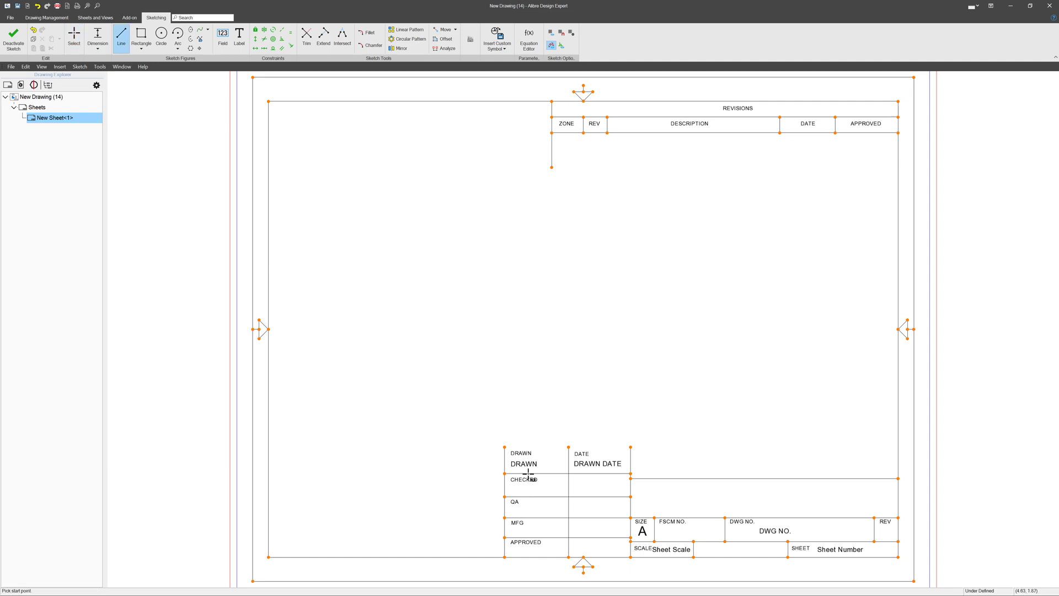
{"action": "left_click", "coordinate": [504, 447]}
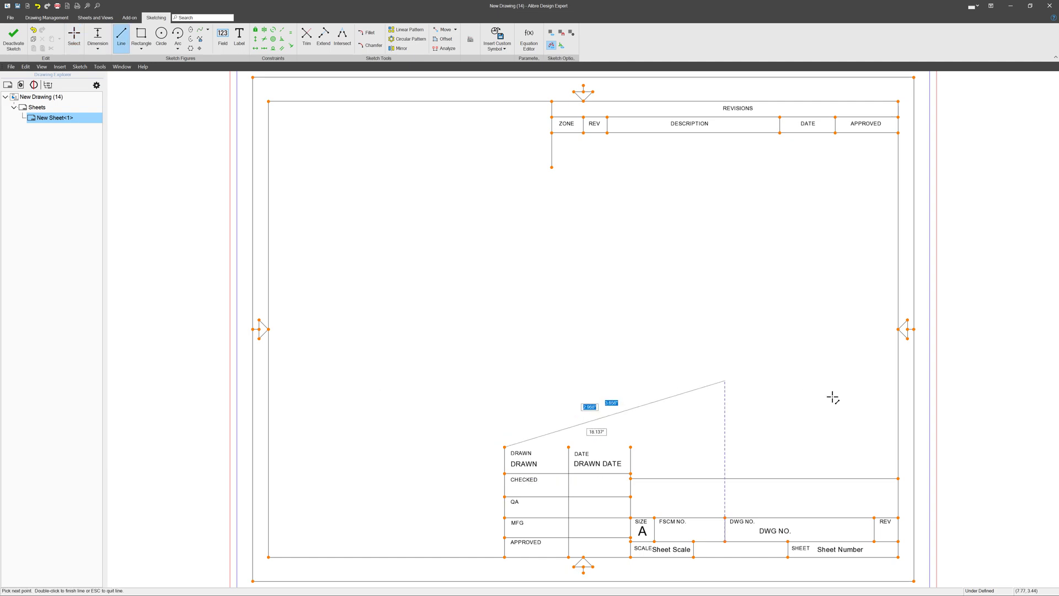
{"action": "double_click", "coordinate": [898, 447]}
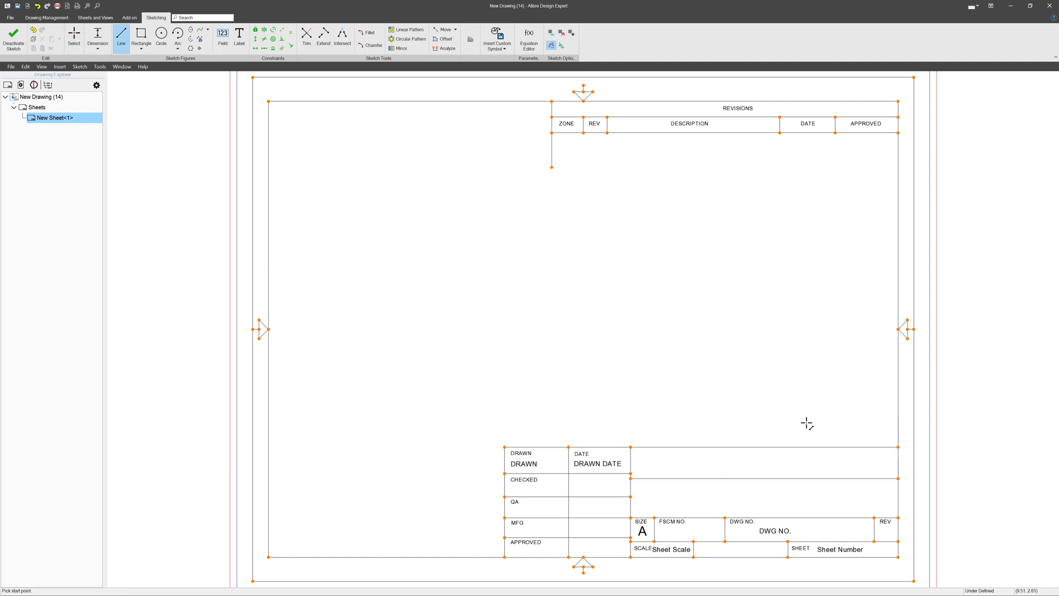
{"action": "left_click", "coordinate": [503, 447]}
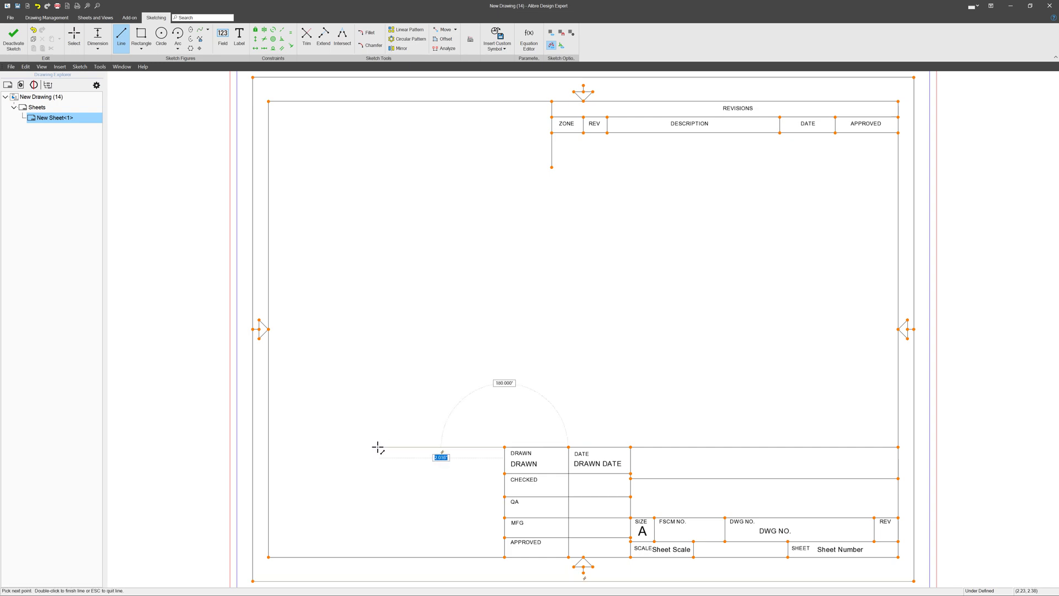
{"action": "left_click", "coordinate": [378, 447]}
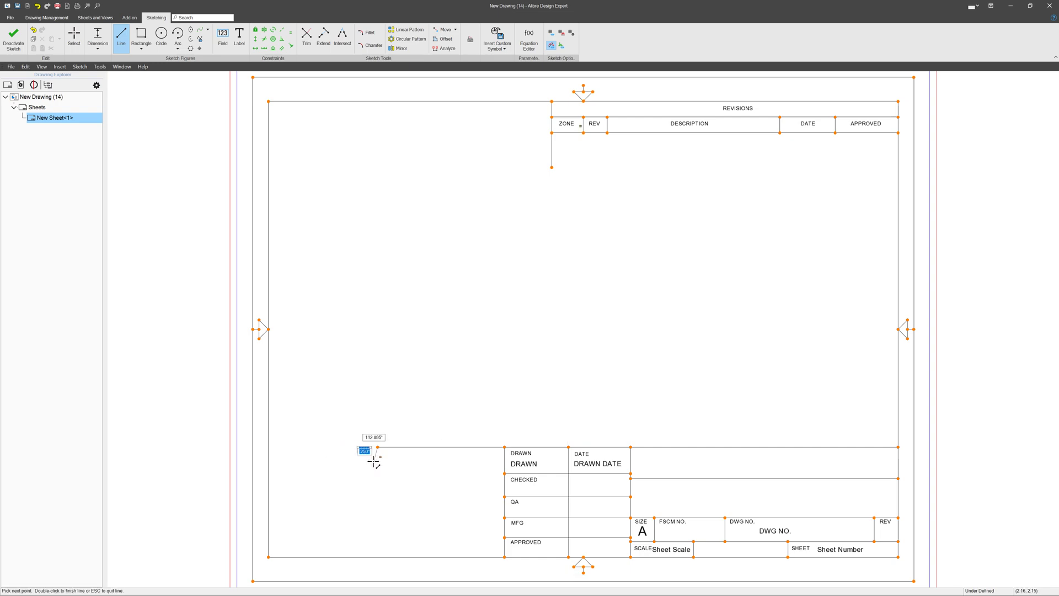
{"action": "double_click", "coordinate": [374, 558]}
{"action": "key", "text": "Escape"}
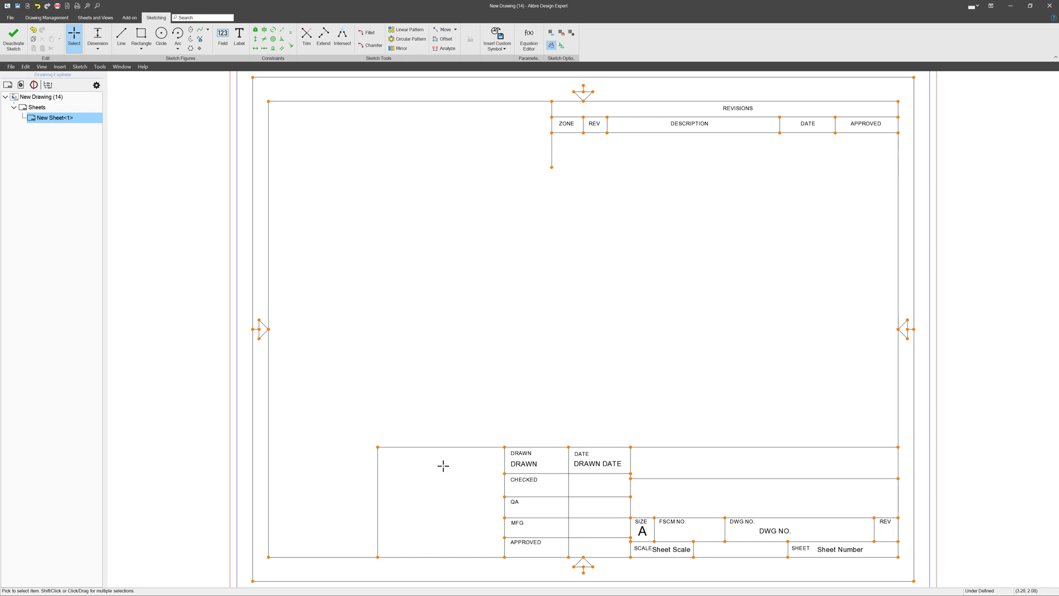
Add the label "THIS BELONGS TO ALIBRE LLC OR WHOMEVER I GUESS" and move it to the title block's empty left box
{"action": "left_click", "coordinate": [239, 37]}
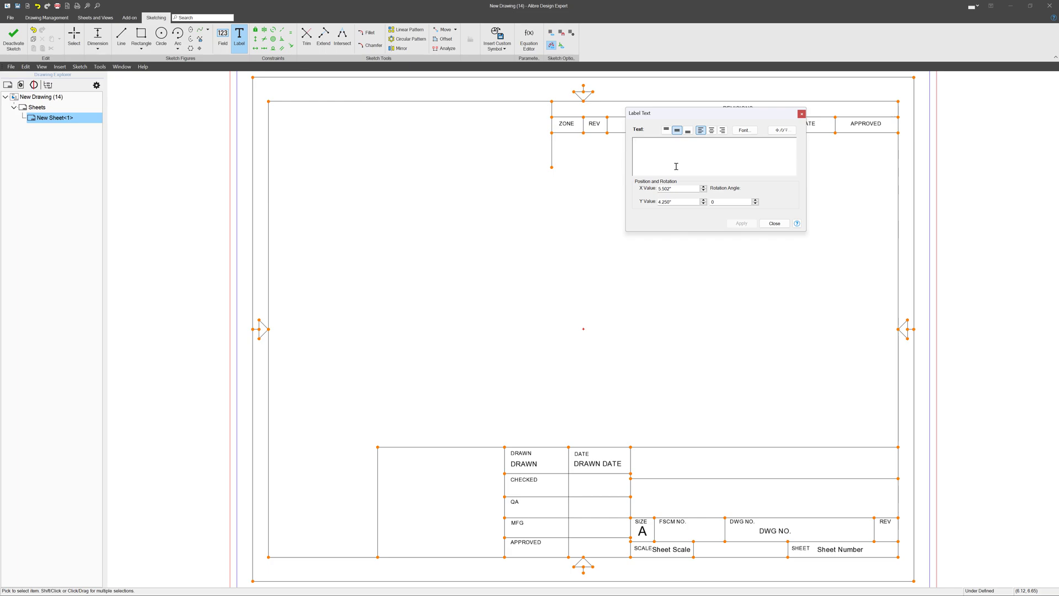
{"action": "type", "text": "THIS BELONGS TO ALIBRE LLC OR WHOMEVER I GUESS"}
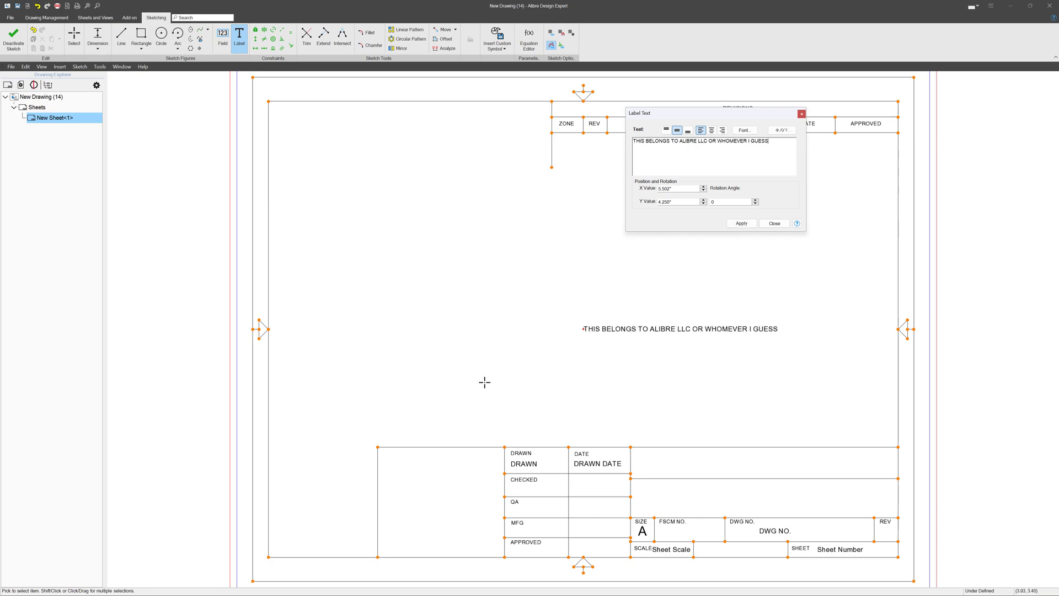
{"action": "left_click", "coordinate": [745, 224]}
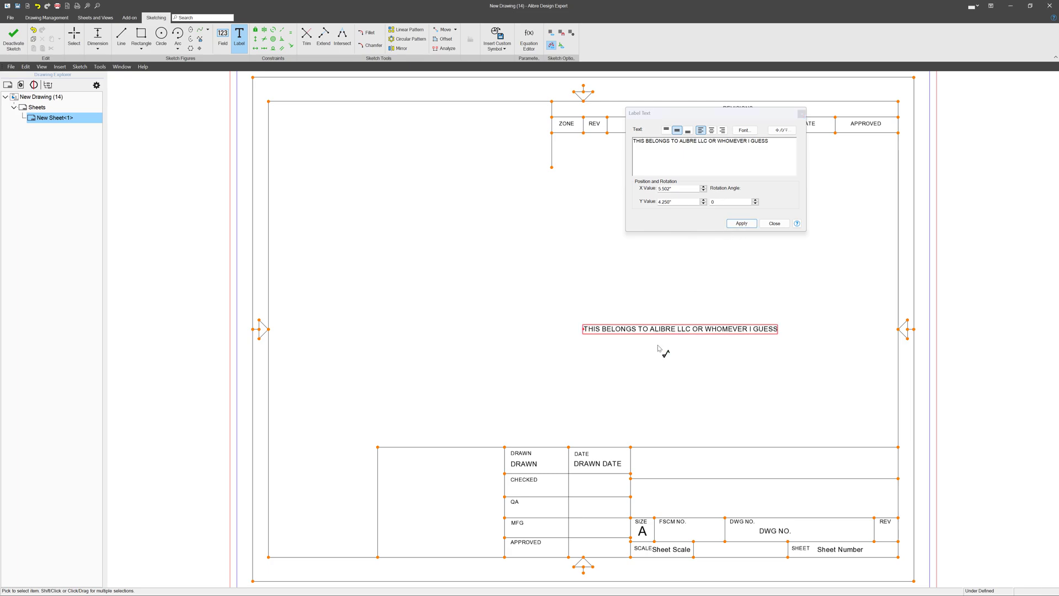
{"action": "key", "text": "Escape"}
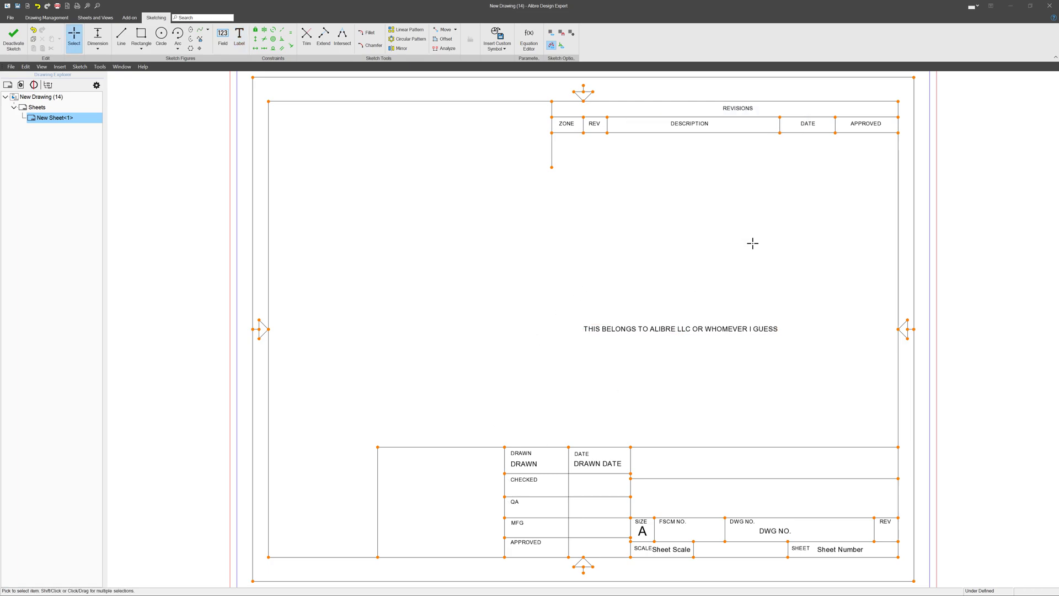
{"action": "left_click_drag", "start_coordinate": [693, 338], "coordinate": [473, 505]}
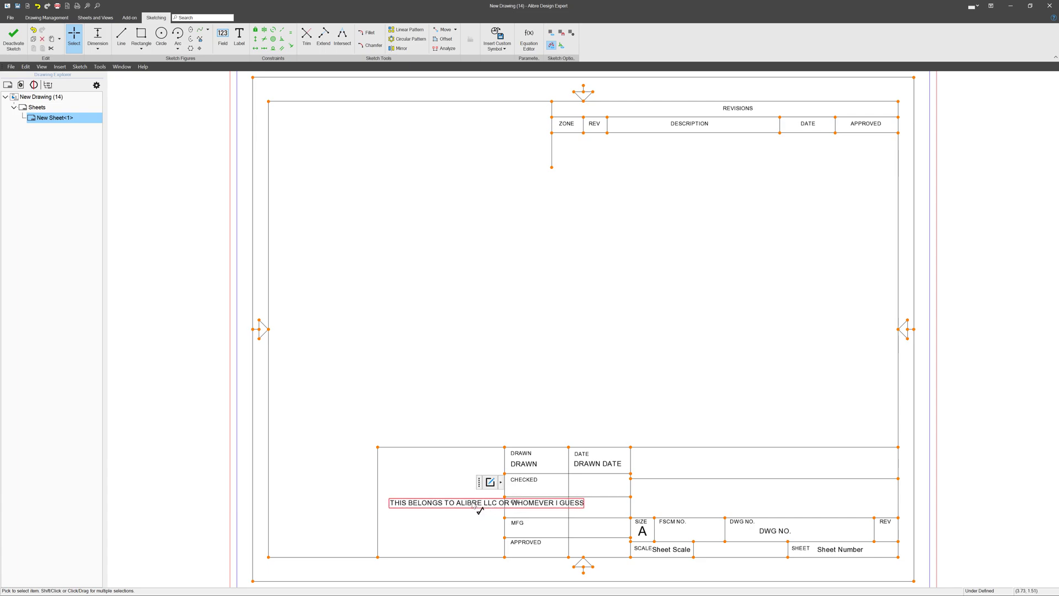
Break the ownership label into two lines after "ALIBRE" and position it at the bottom of the title block's left box
{"action": "double_click", "coordinate": [473, 505]}
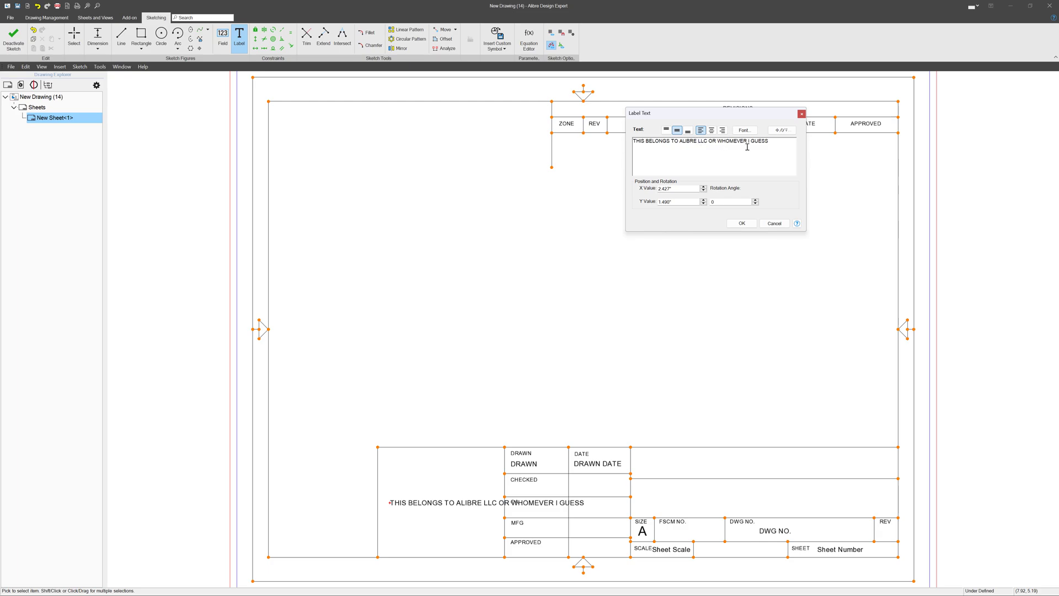
{"action": "key", "text": "Return"}
{"action": "left_click", "coordinate": [546, 323]}
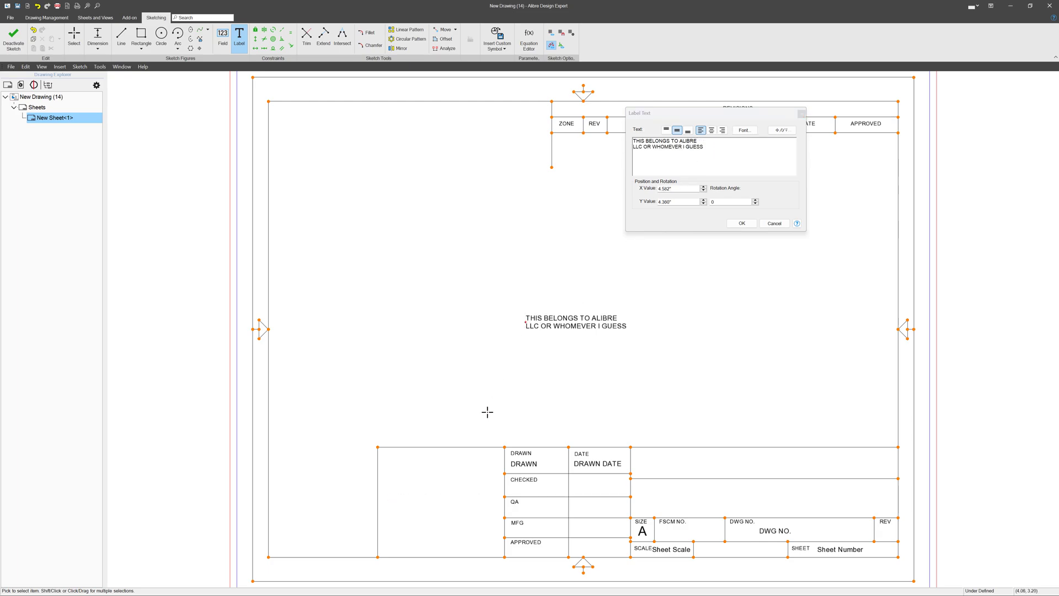
{"action": "left_click", "coordinate": [774, 223]}
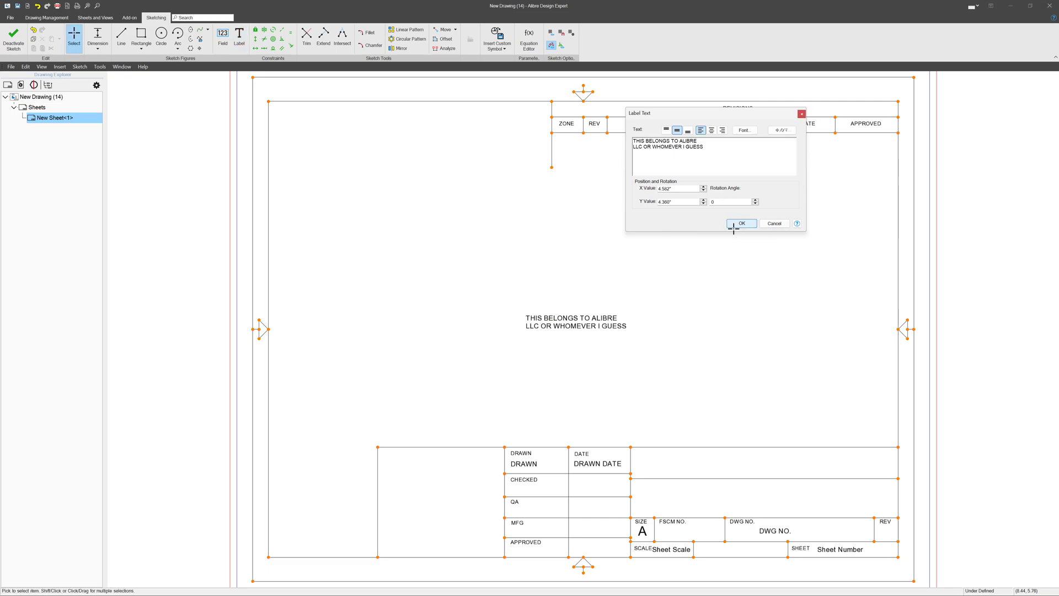
{"action": "left_click_drag", "start_coordinate": [549, 325], "coordinate": [406, 541]}
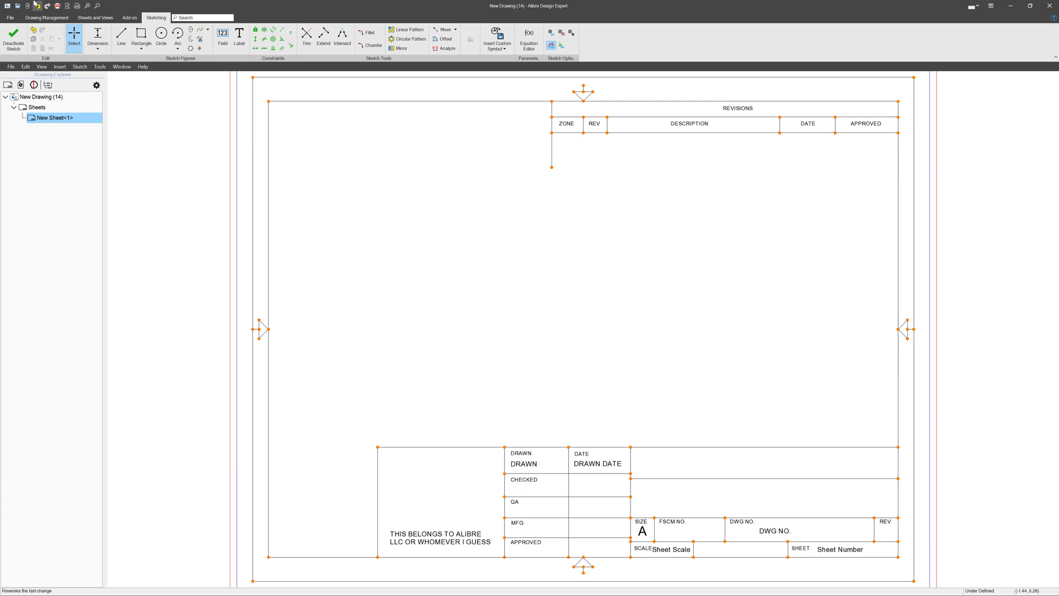
Exit the sketch and choose the 12000x5296 transparent Alibre logo file as the image to insert
{"action": "left_click", "coordinate": [47, 18]}
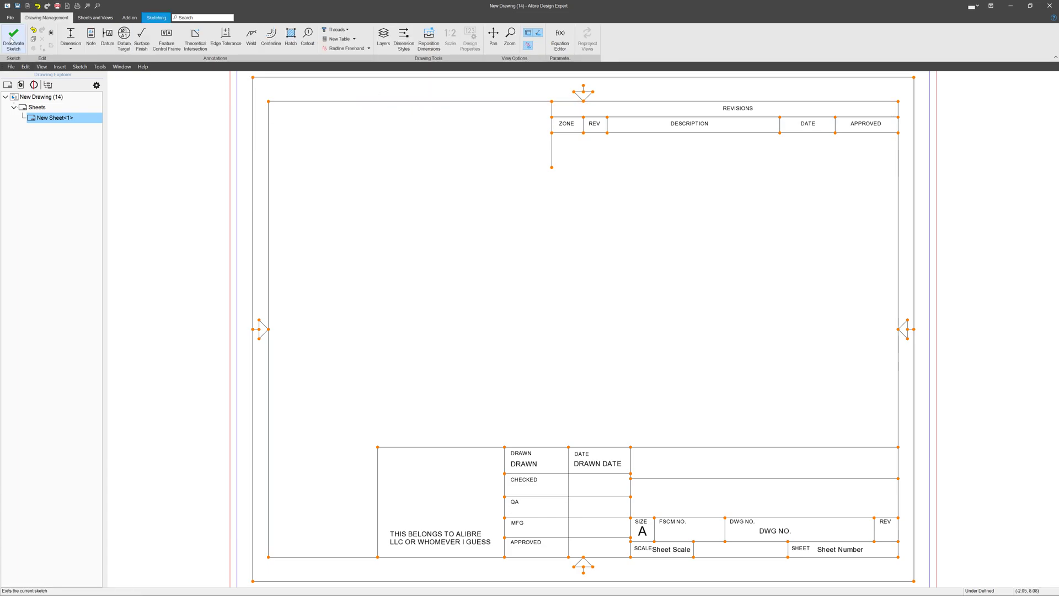
{"action": "left_click", "coordinate": [13, 39]}
{"action": "left_click", "coordinate": [87, 19]}
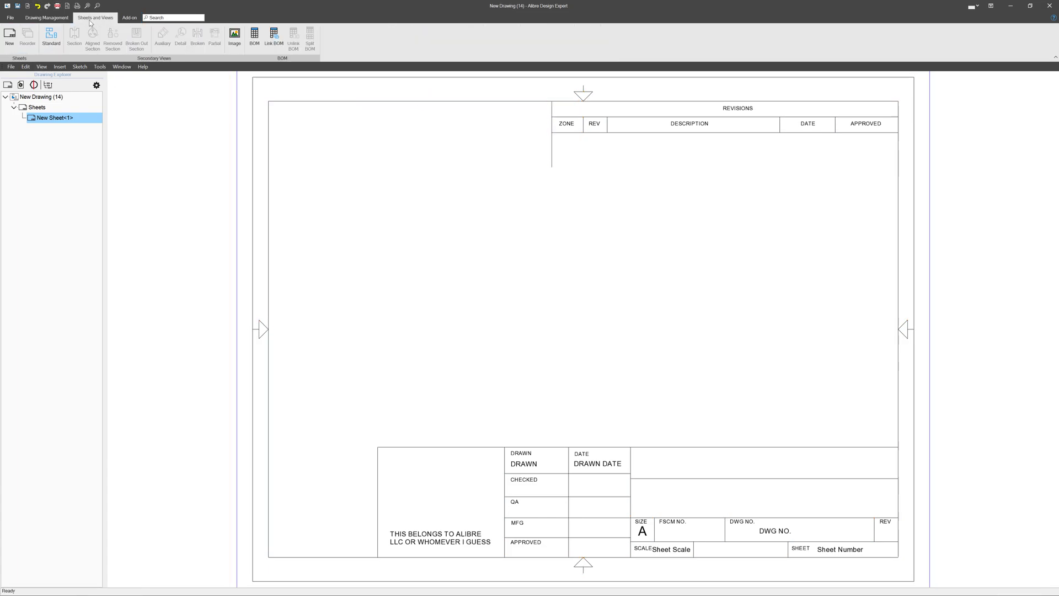
{"action": "left_click", "coordinate": [235, 39]}
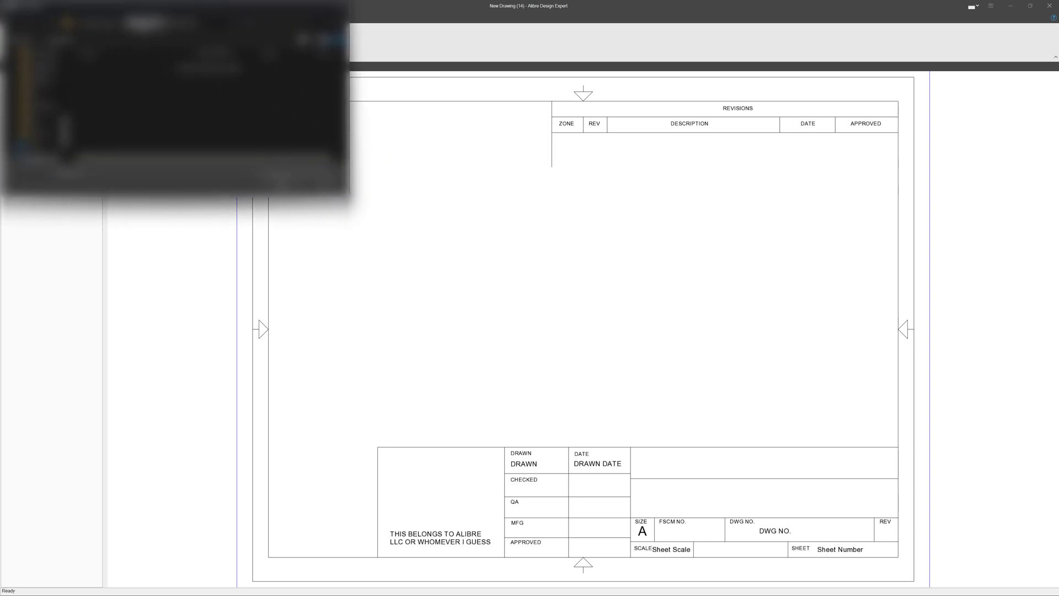
{"action": "left_click", "coordinate": [102, 23]}
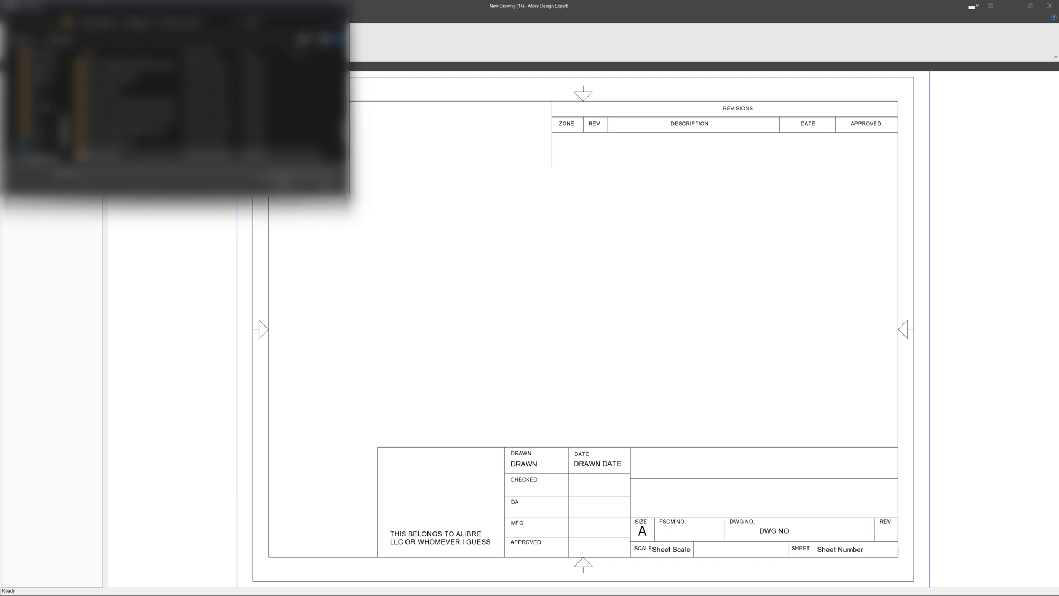
{"action": "left_click", "coordinate": [53, 23]}
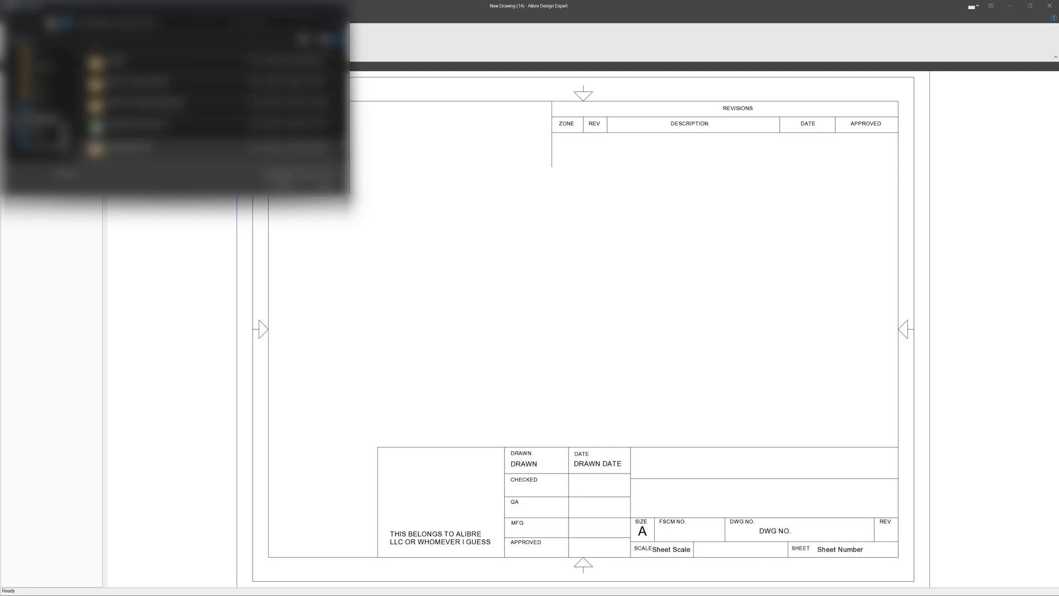
{"action": "left_click", "coordinate": [33, 138]}
{"action": "double_click", "coordinate": [96, 65]}
{"action": "double_click", "coordinate": [110, 65]}
{"action": "left_click", "coordinate": [229, 132]}
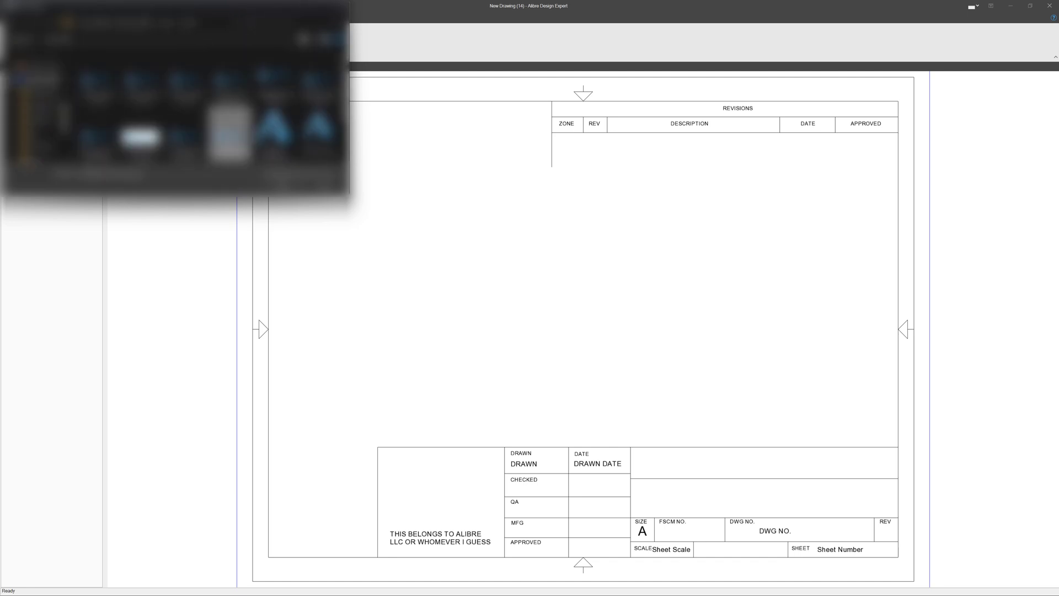
{"action": "left_click_drag", "start_coordinate": [406, 211], "coordinate": [231, 136]}
{"action": "left_click", "coordinate": [286, 186]}
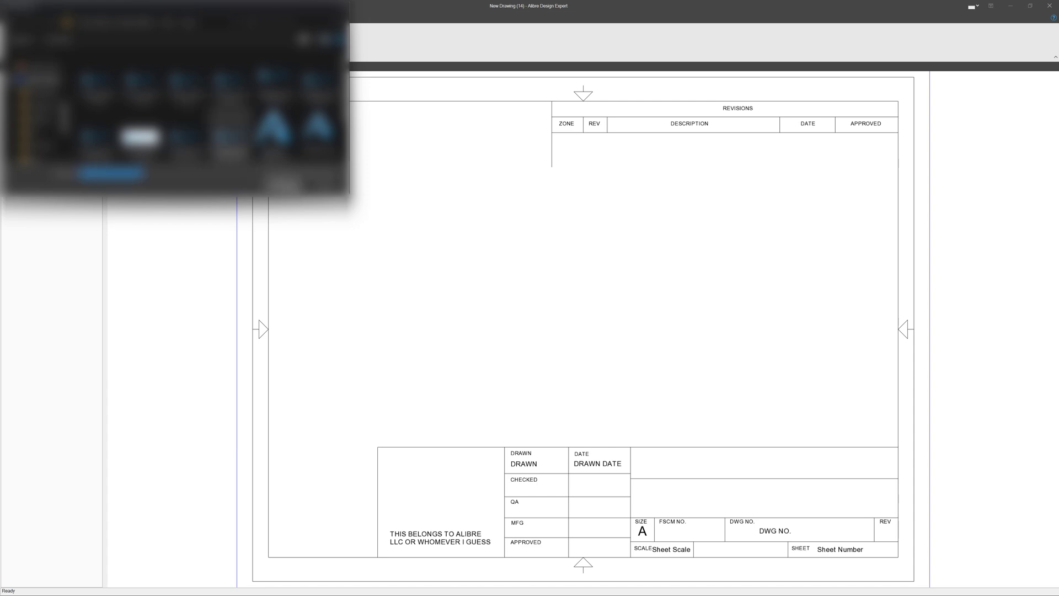
Place the oversized logo image beside the sheet and move it over the sheet area
{"action": "scroll", "coordinate": [495, 330], "scroll_direction": "down", "scroll_amount": 10}
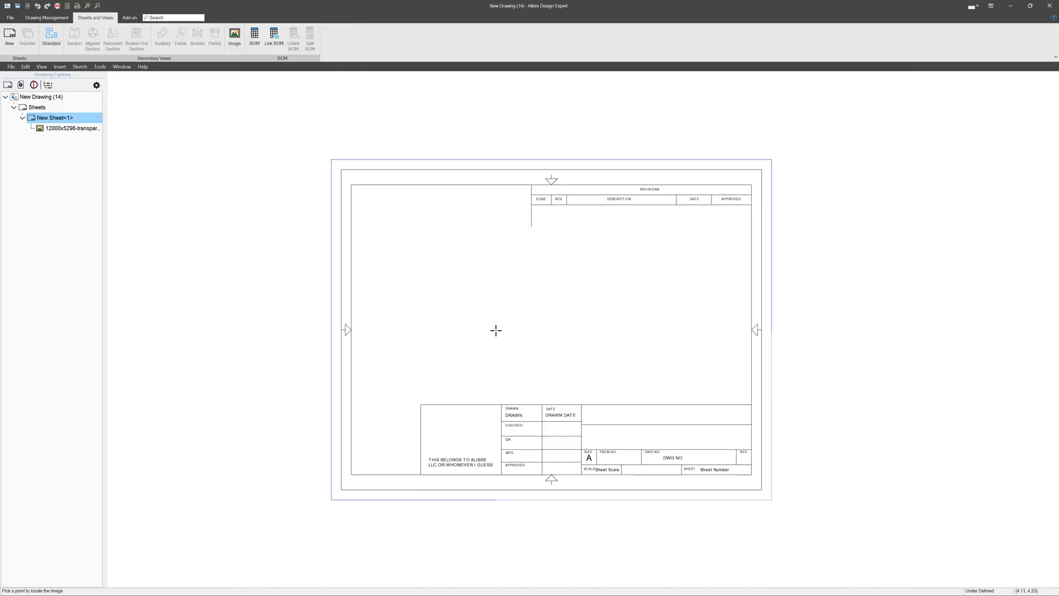
{"action": "scroll", "coordinate": [496, 331], "scroll_direction": "down", "scroll_amount": 6}
{"action": "scroll", "coordinate": [542, 381], "scroll_direction": "up", "scroll_amount": 1}
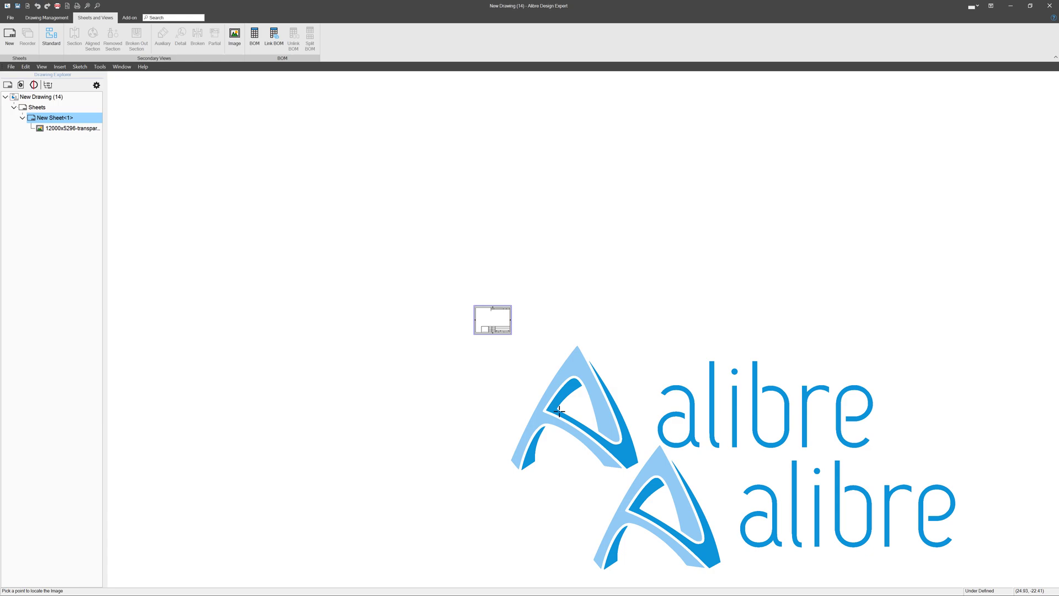
{"action": "key", "text": "Escape"}
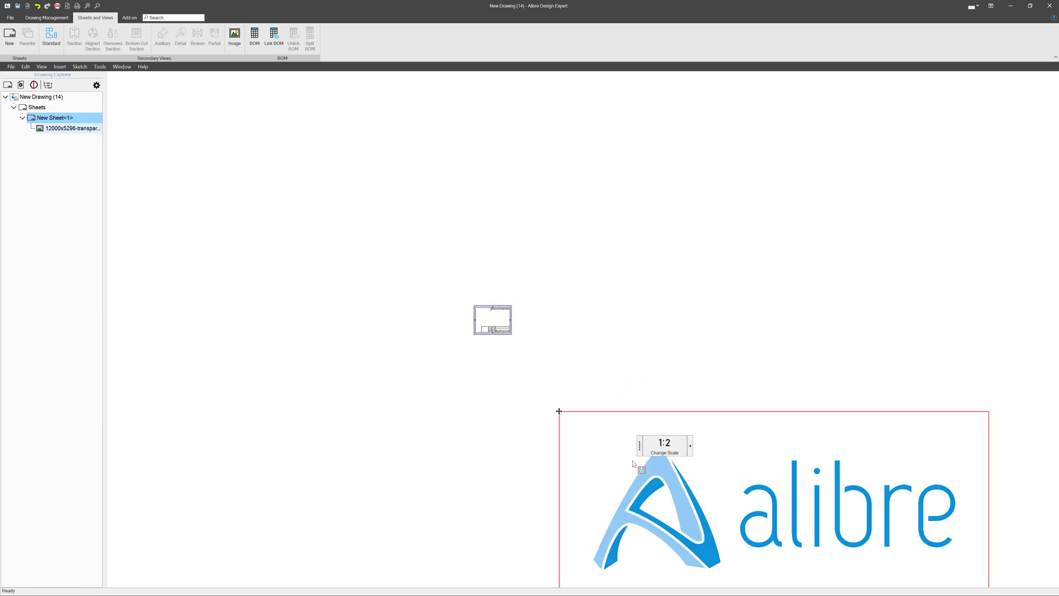
{"action": "left_click_drag", "start_coordinate": [560, 412], "coordinate": [315, 215]}
{"action": "scroll", "coordinate": [379, 267], "scroll_direction": "up", "scroll_amount": 3}
Reduce the logo image's scale so that it is smaller than the drawing sheet
{"action": "right_click", "coordinate": [460, 313]}
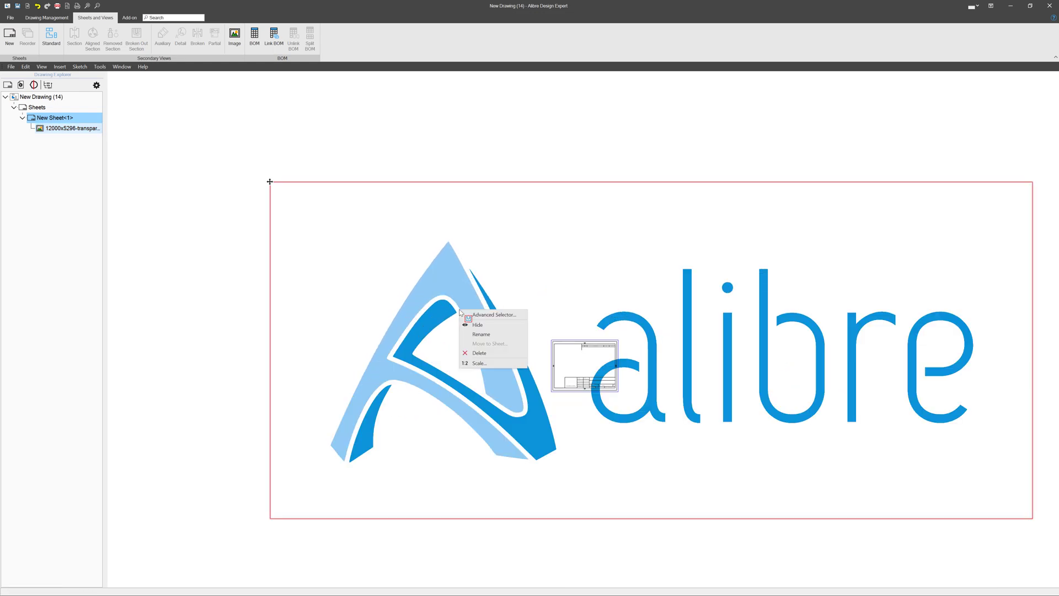
{"action": "left_click", "coordinate": [478, 363]}
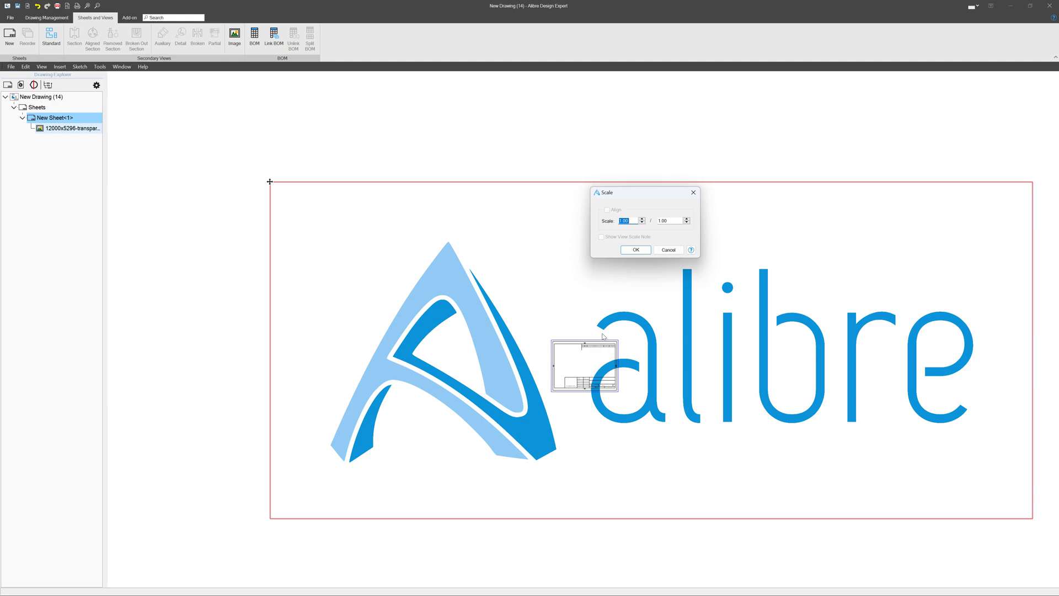
{"action": "left_click_drag", "start_coordinate": [671, 221], "coordinate": [624, 215]}
{"action": "left_click", "coordinate": [636, 250]}
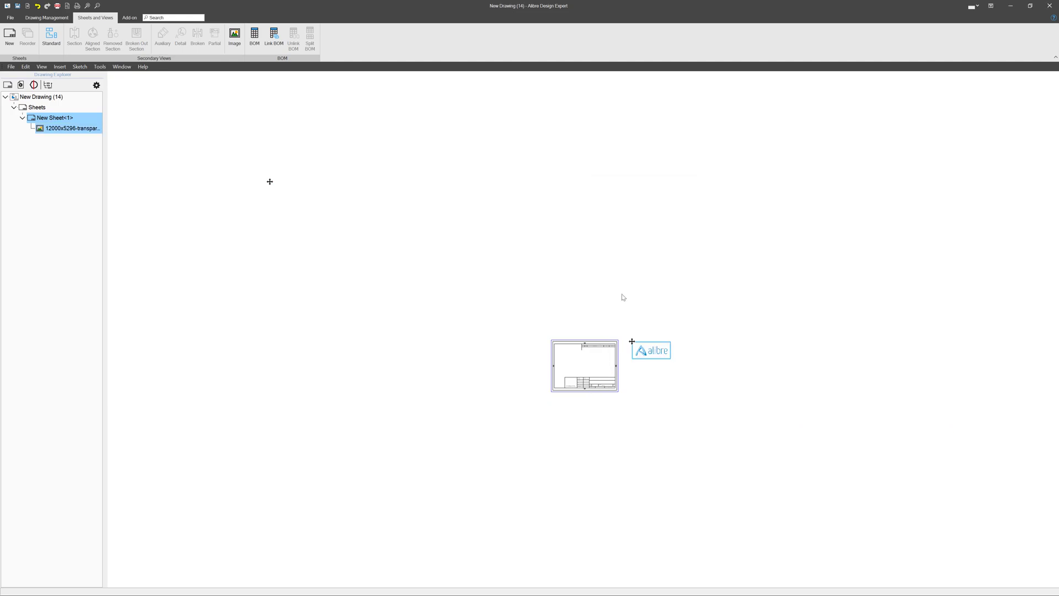
Move the reduced logo image onto the sheet over the title block's left box
{"action": "scroll", "coordinate": [620, 360], "scroll_direction": "up", "scroll_amount": 5}
{"action": "left_click_drag", "start_coordinate": [676, 258], "coordinate": [378, 377]}
{"action": "scroll", "coordinate": [395, 426], "scroll_direction": "up", "scroll_amount": 4}
{"action": "scroll", "coordinate": [395, 426], "scroll_direction": "up", "scroll_amount": 3}
{"action": "scroll", "coordinate": [662, 292], "scroll_direction": "down", "scroll_amount": 6}
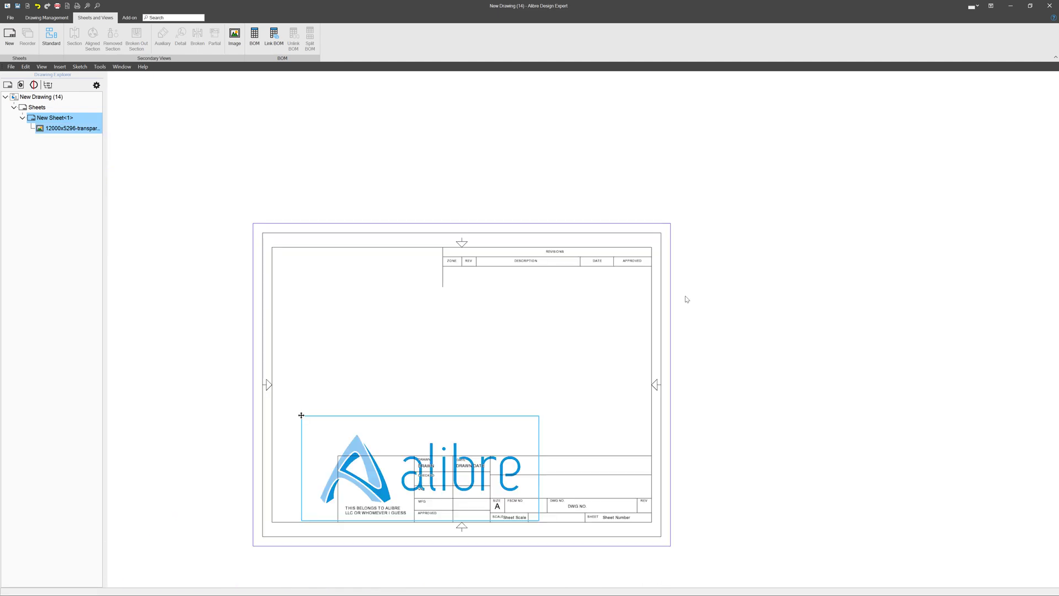
Set the scale of the logo image over the title block to 1/40
{"action": "scroll", "coordinate": [386, 469], "scroll_direction": "up", "scroll_amount": 5}
{"action": "middle_click_drag", "start_coordinate": [323, 483], "coordinate": [480, 372]}
{"action": "right_click", "coordinate": [546, 372]}
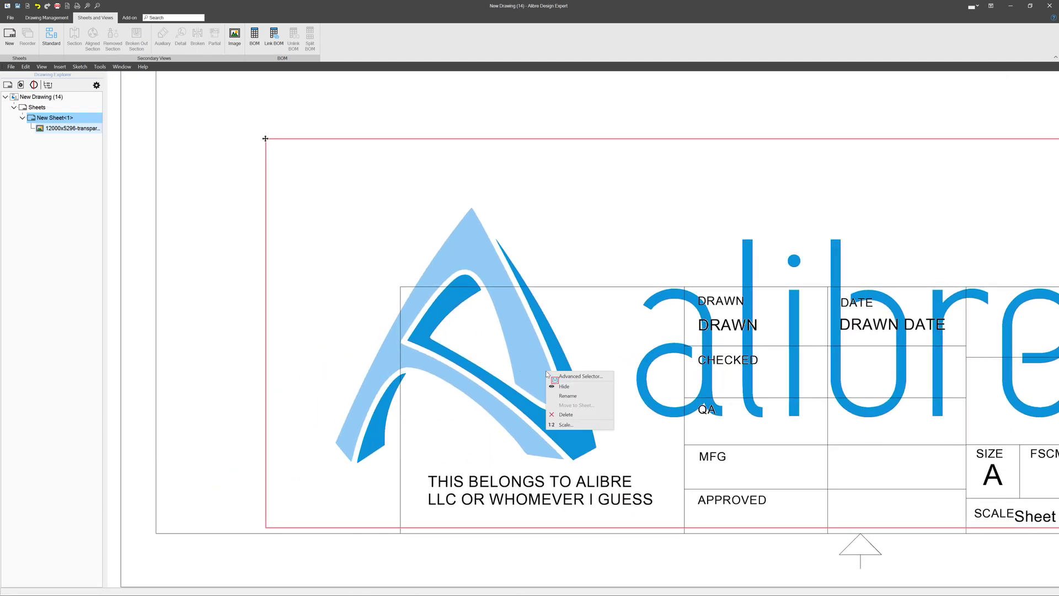
{"action": "left_click", "coordinate": [566, 425]}
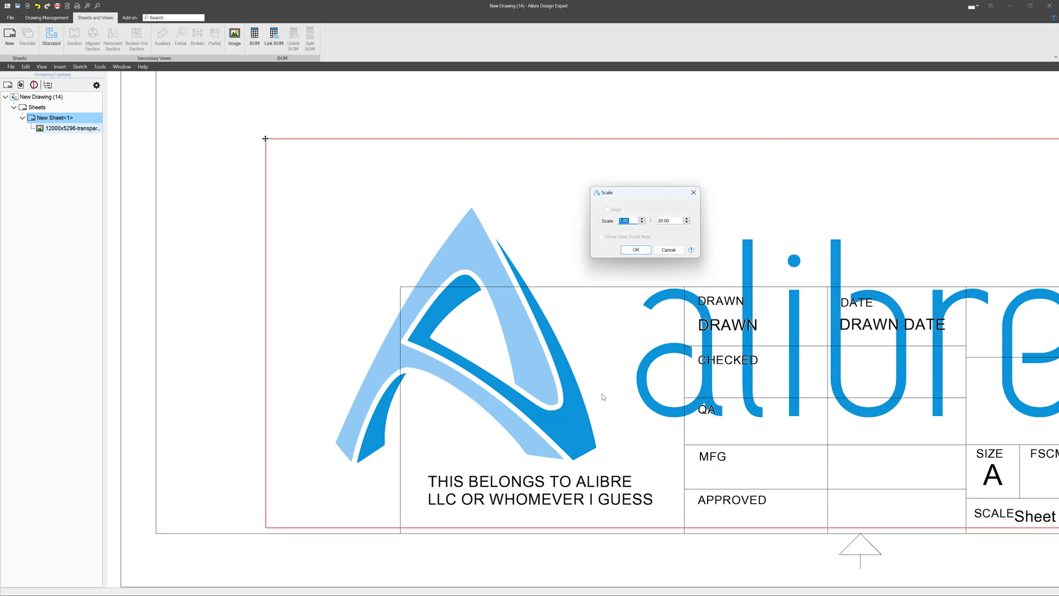
{"action": "key", "text": "Tab"}
{"action": "left_click", "coordinate": [635, 250]}
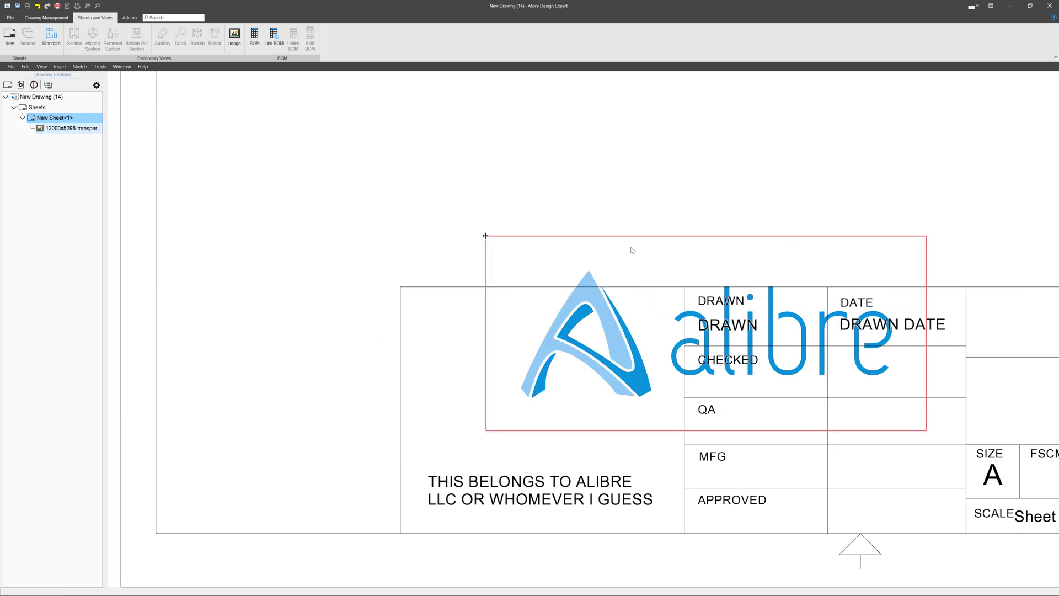
Set the logo image's scale to 1/55
{"action": "right_click", "coordinate": [605, 315]}
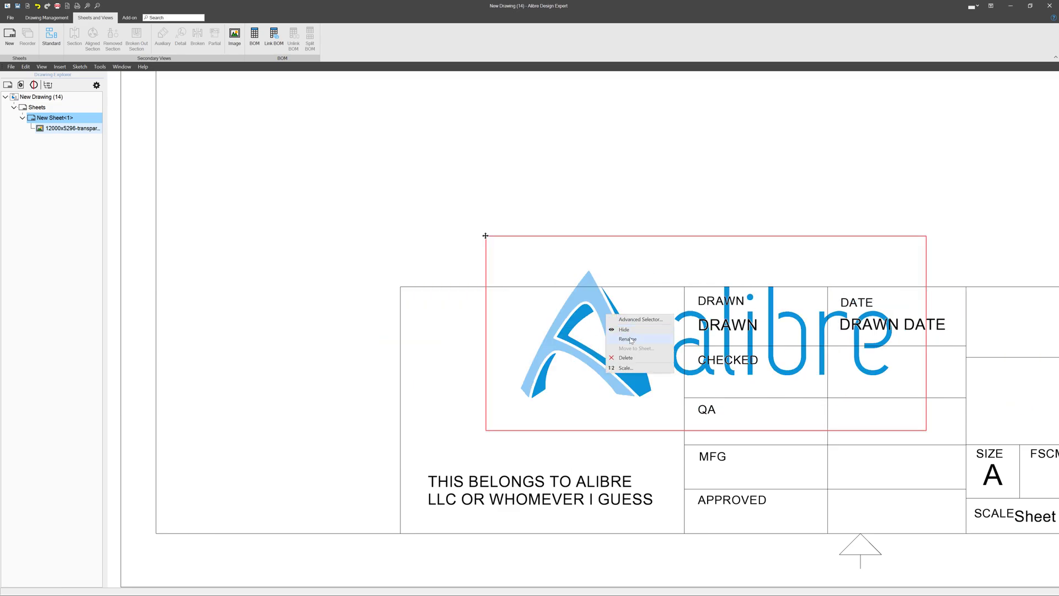
{"action": "left_click", "coordinate": [633, 369]}
{"action": "double_click", "coordinate": [673, 220]}
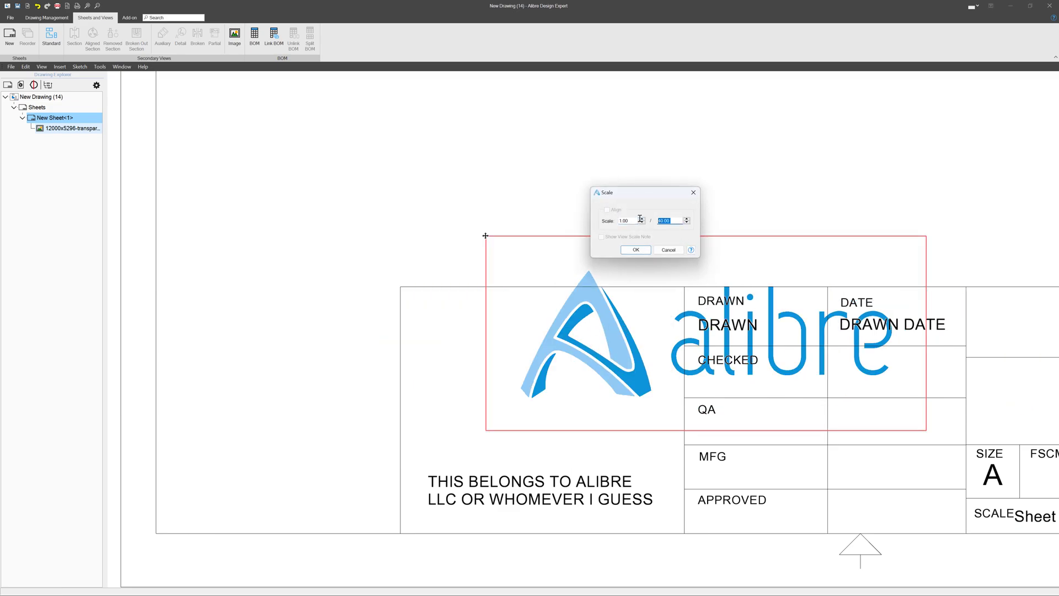
{"action": "type", "text": "55"}
{"action": "left_click", "coordinate": [635, 249]}
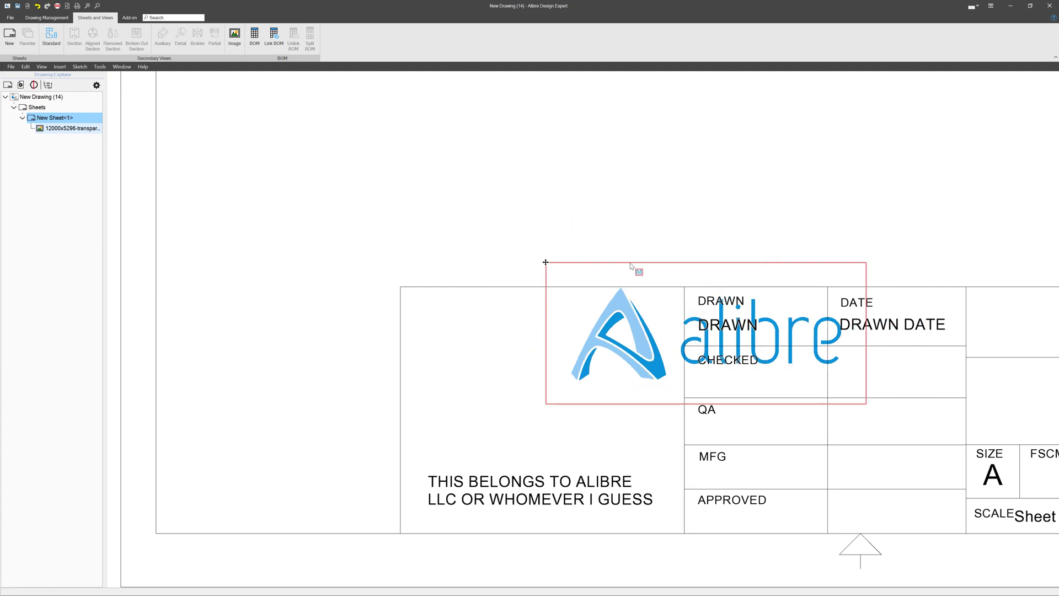
Move the logo image into the title block's left box, above the ownership label
{"action": "left_click", "coordinate": [545, 263]}
{"action": "left_click_drag", "start_coordinate": [535, 267], "coordinate": [382, 280]}
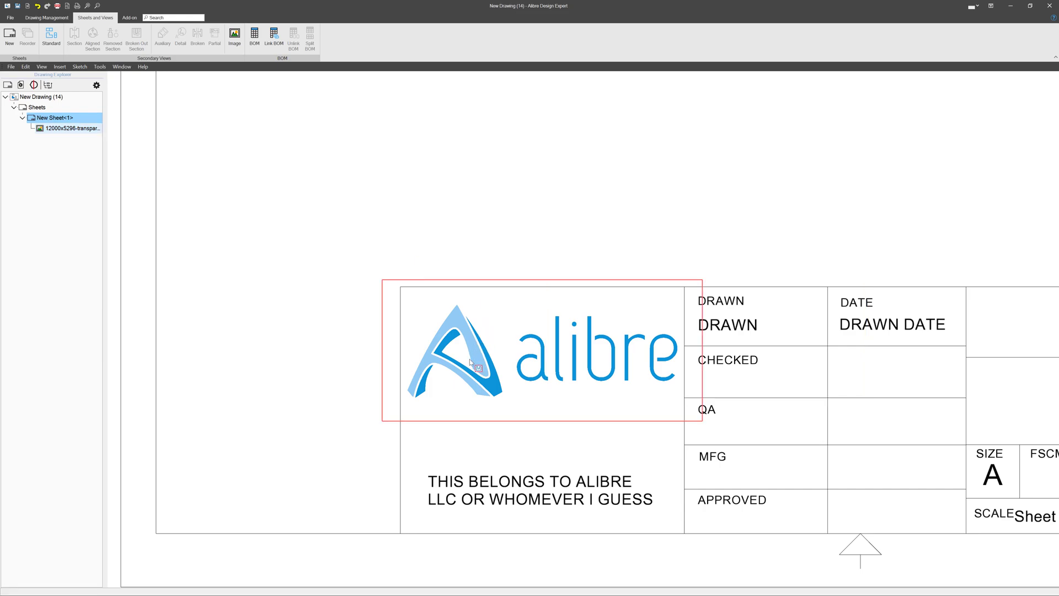
{"action": "scroll", "coordinate": [466, 368], "scroll_direction": "down", "scroll_amount": 2}
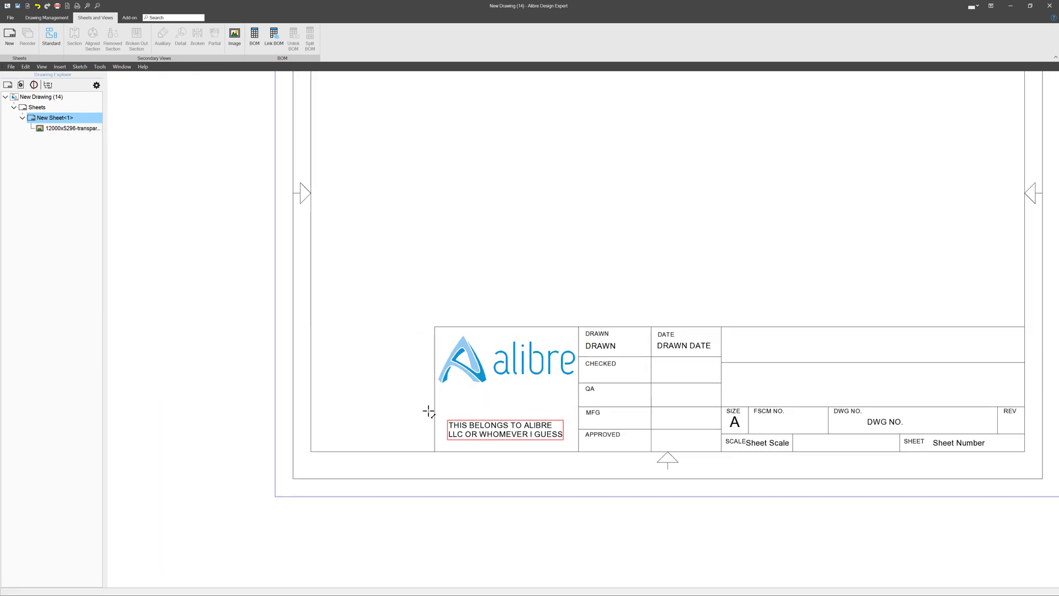
{"action": "scroll", "coordinate": [419, 408], "scroll_direction": "down", "scroll_amount": 2}
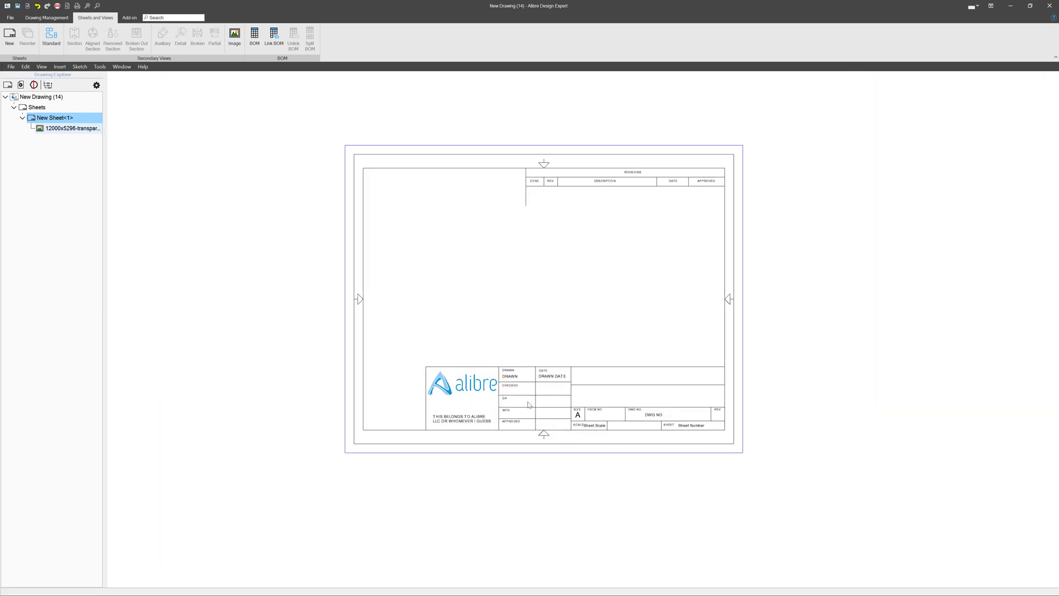
{"action": "scroll", "coordinate": [557, 415], "scroll_direction": "up", "scroll_amount": 4}
{"action": "scroll", "coordinate": [562, 418], "scroll_direction": "down", "scroll_amount": 5}
{"action": "scroll", "coordinate": [697, 371], "scroll_direction": "up", "scroll_amount": 3}
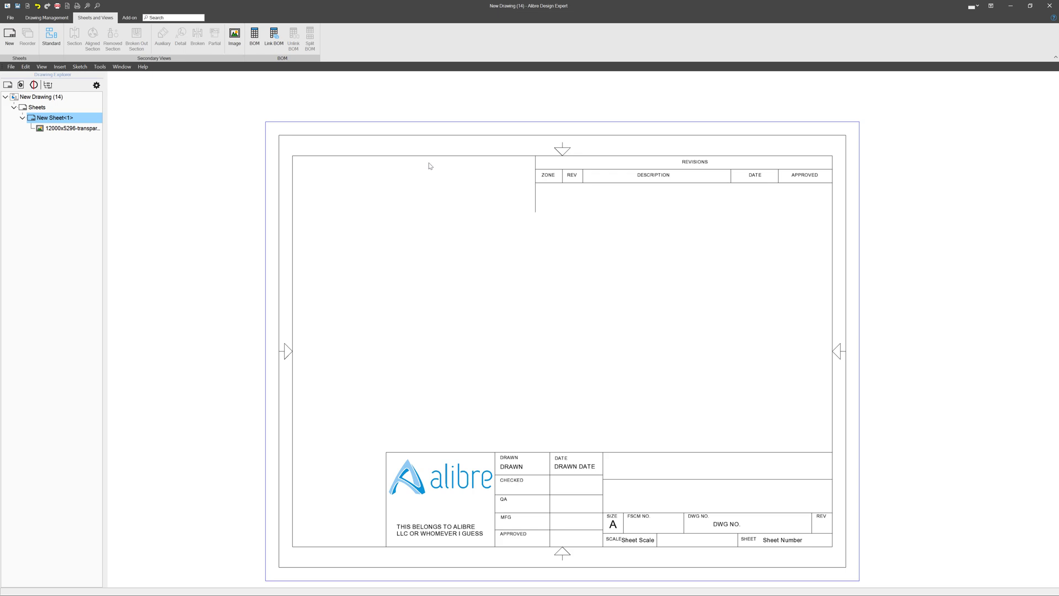
Save the customized drawing as a new template file with a name starting with "Custom Drawing Template Video"
{"action": "left_click", "coordinate": [10, 17]}
{"action": "left_click", "coordinate": [50, 100]}
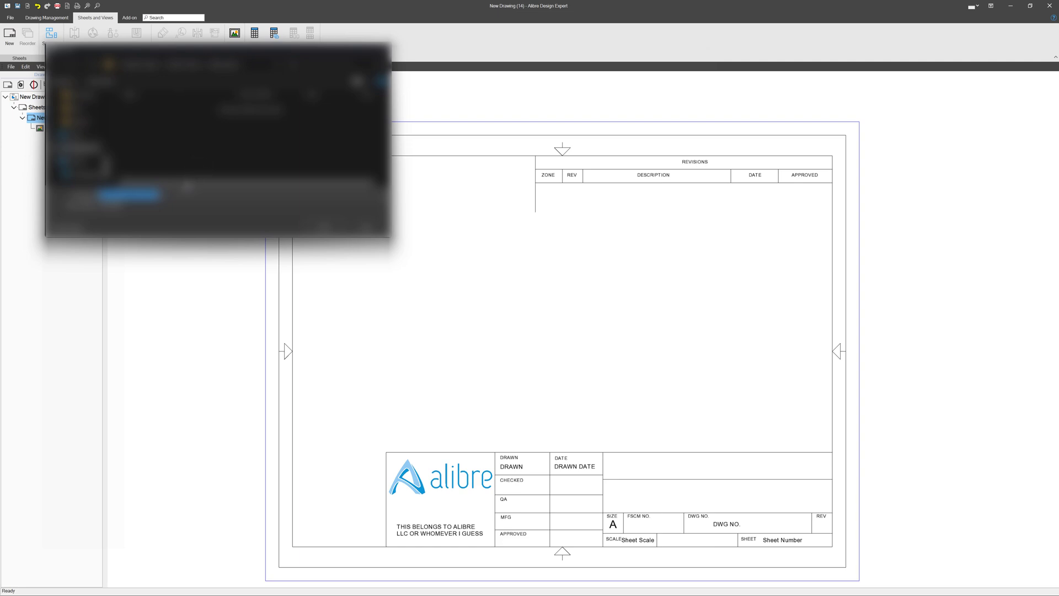
{"action": "left_click", "coordinate": [166, 194]}
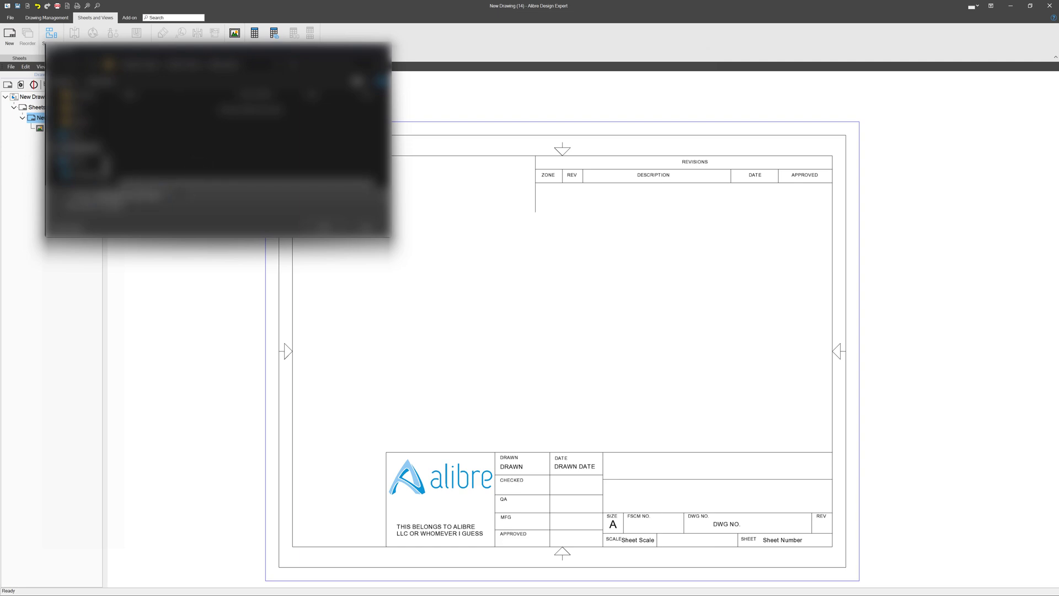
{"action": "key", "text": "ctrl+a"}
{"action": "type", "text": "..."}
{"action": "left_click", "coordinate": [317, 230]}
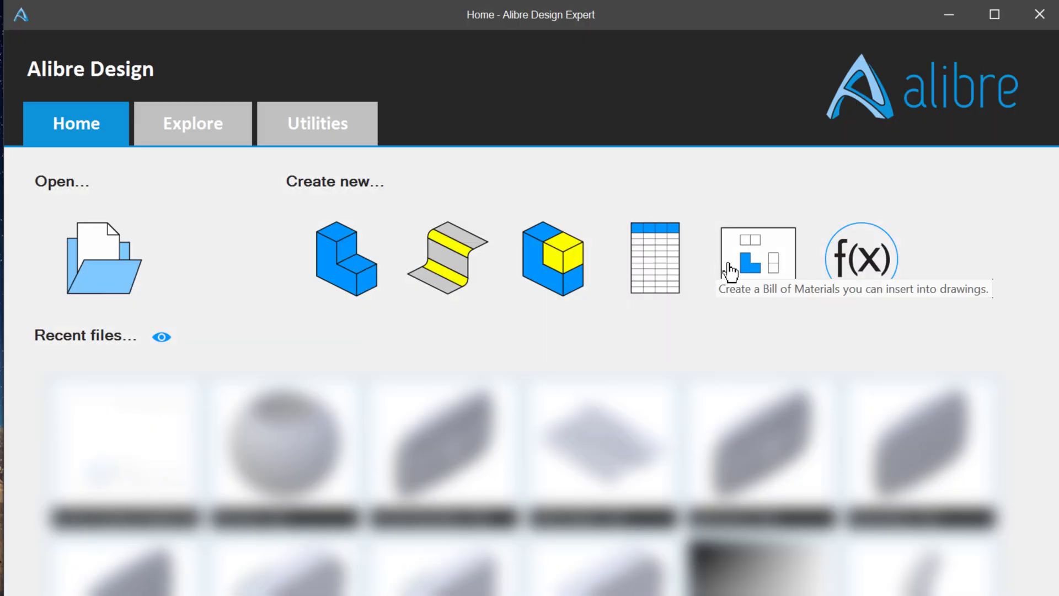
Create a new drawing from the saved Custom Drawing Template Video file, browsing for it as the sheet template
{"action": "left_click", "coordinate": [751, 269]}
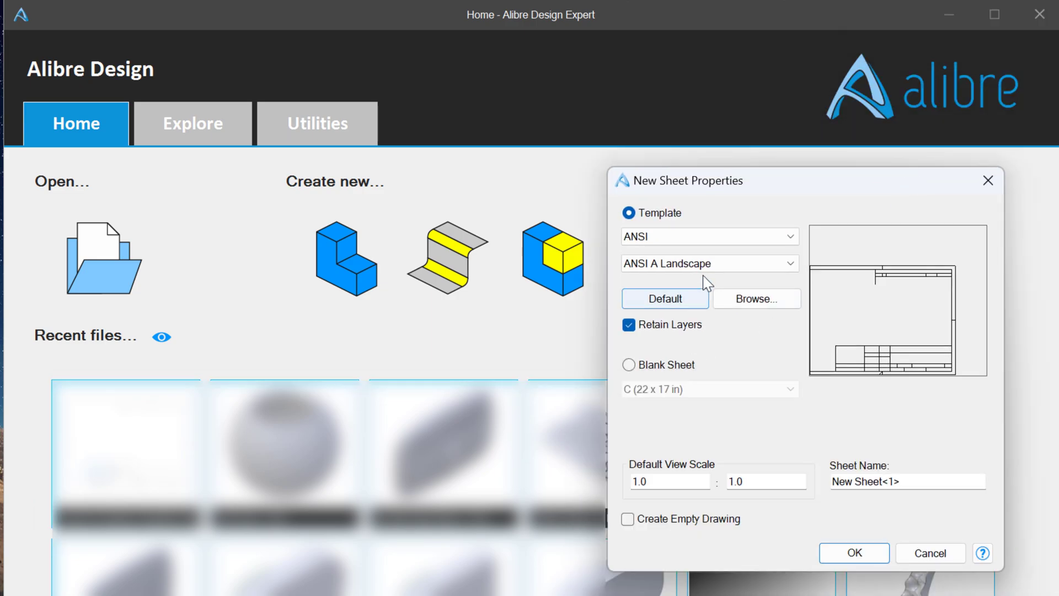
{"action": "left_click", "coordinate": [765, 301]}
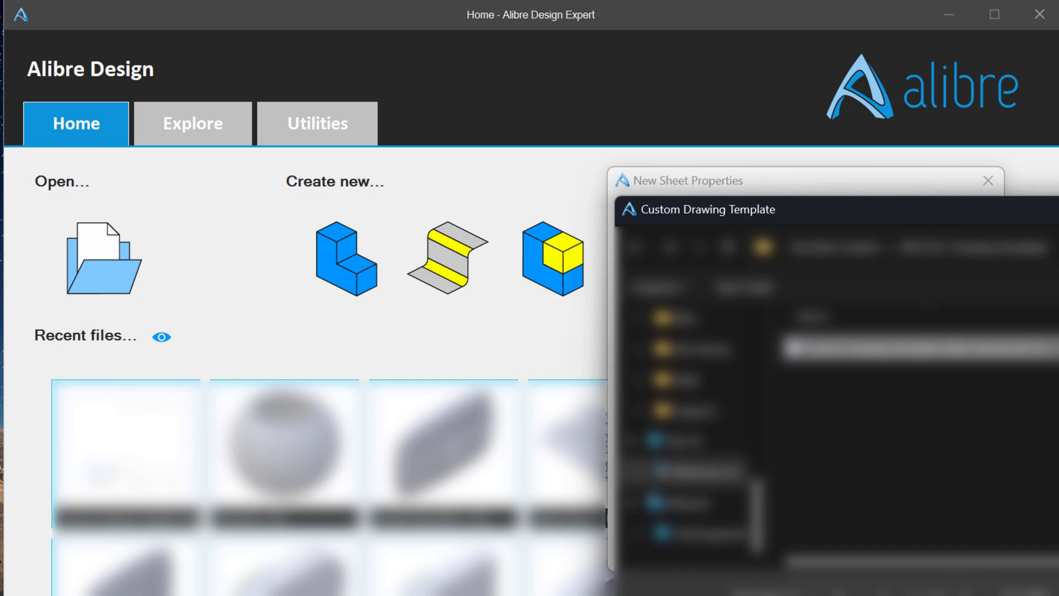
{"action": "key", "text": "Return"}
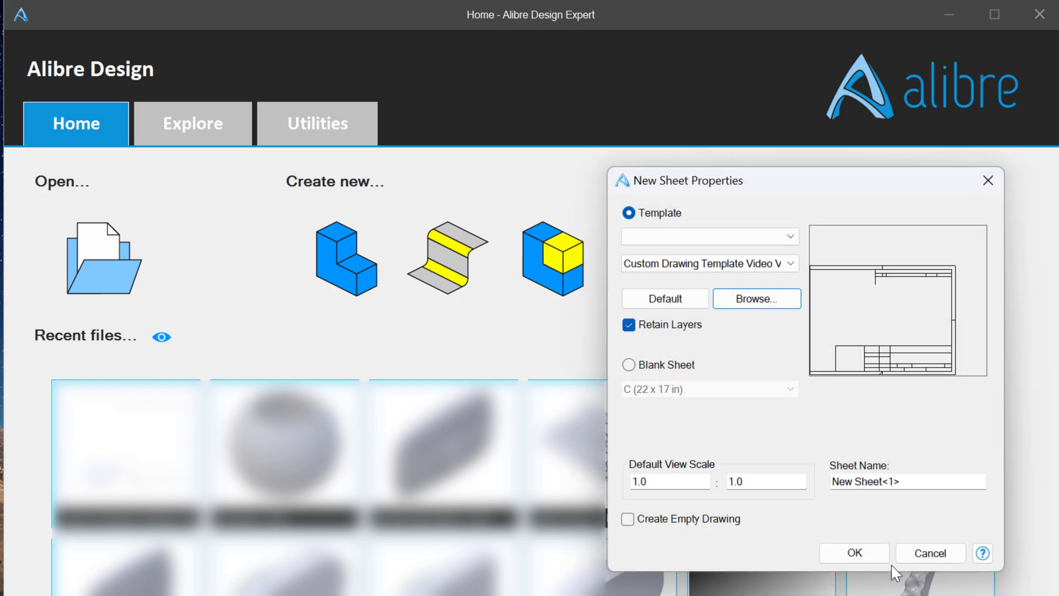
{"action": "left_click", "coordinate": [882, 557]}
{"action": "key", "text": "Return"}
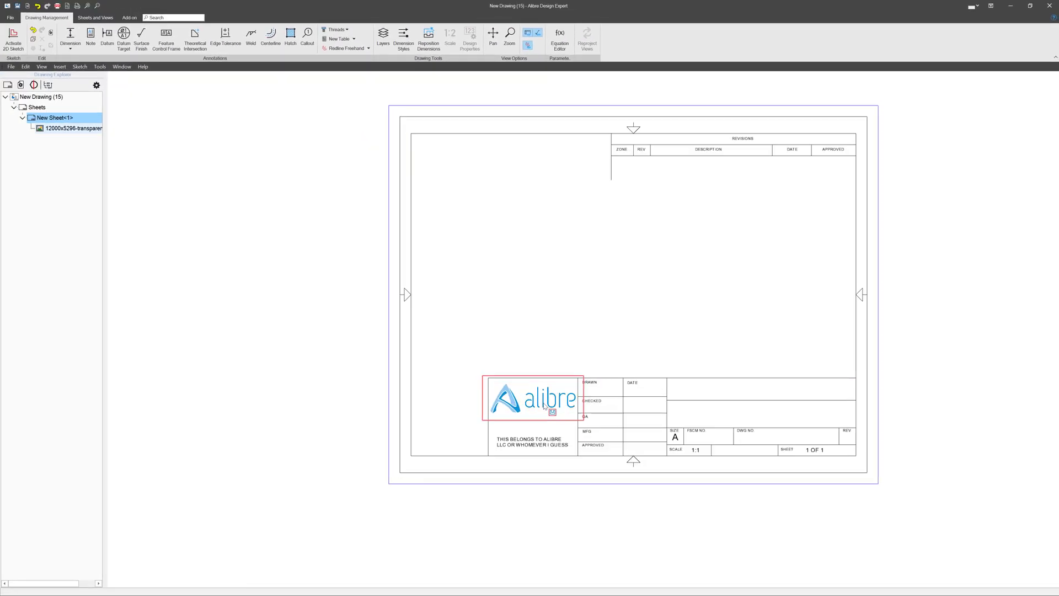
Check the logo and label in the new drawing's title block and close the drawing without saving
{"action": "scroll", "coordinate": [543, 406], "scroll_direction": "up", "scroll_amount": 3}
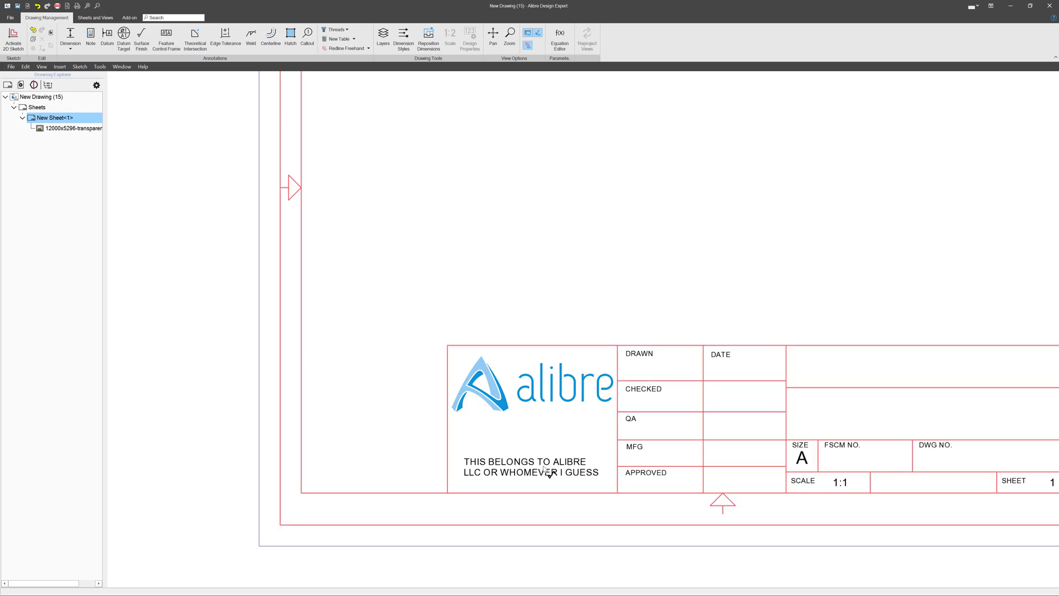
{"action": "scroll", "coordinate": [444, 503], "scroll_direction": "down", "scroll_amount": 5}
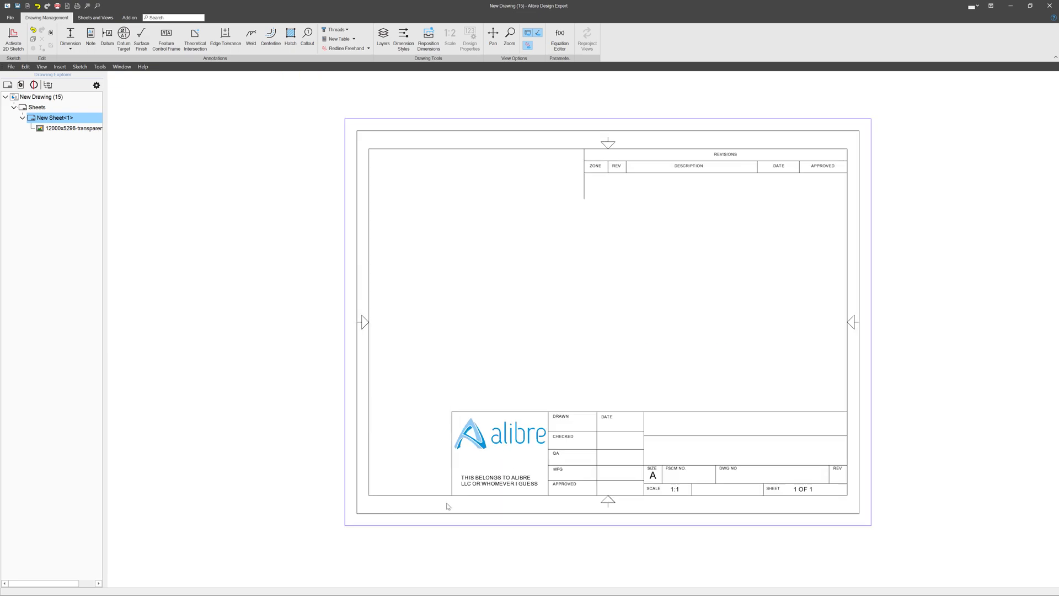
{"action": "scroll", "coordinate": [599, 331], "scroll_direction": "up", "scroll_amount": 3}
{"action": "scroll", "coordinate": [673, 428], "scroll_direction": "down", "scroll_amount": 2}
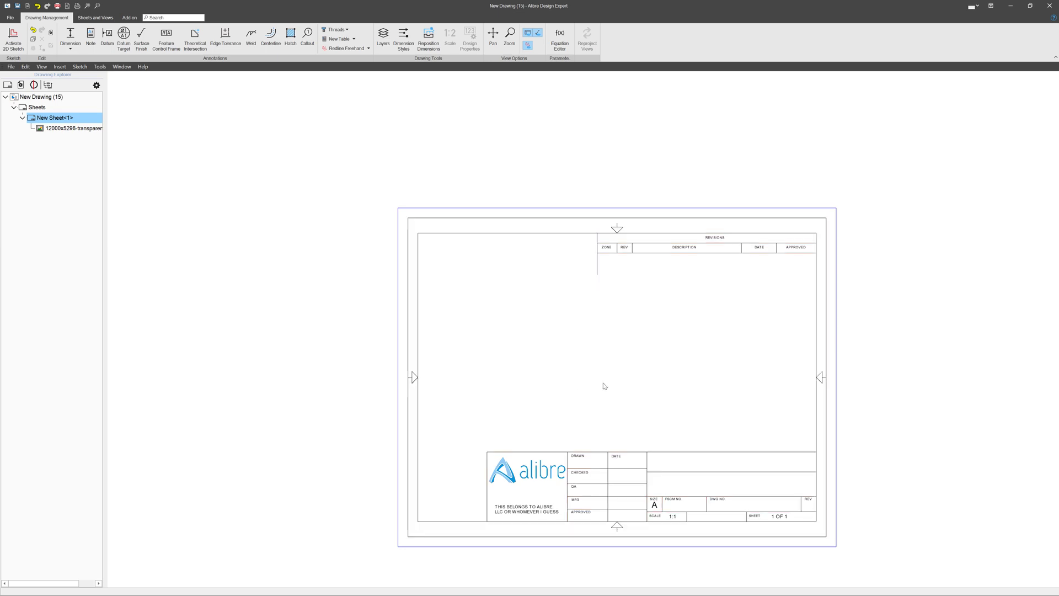
{"action": "left_click", "coordinate": [1050, 6]}
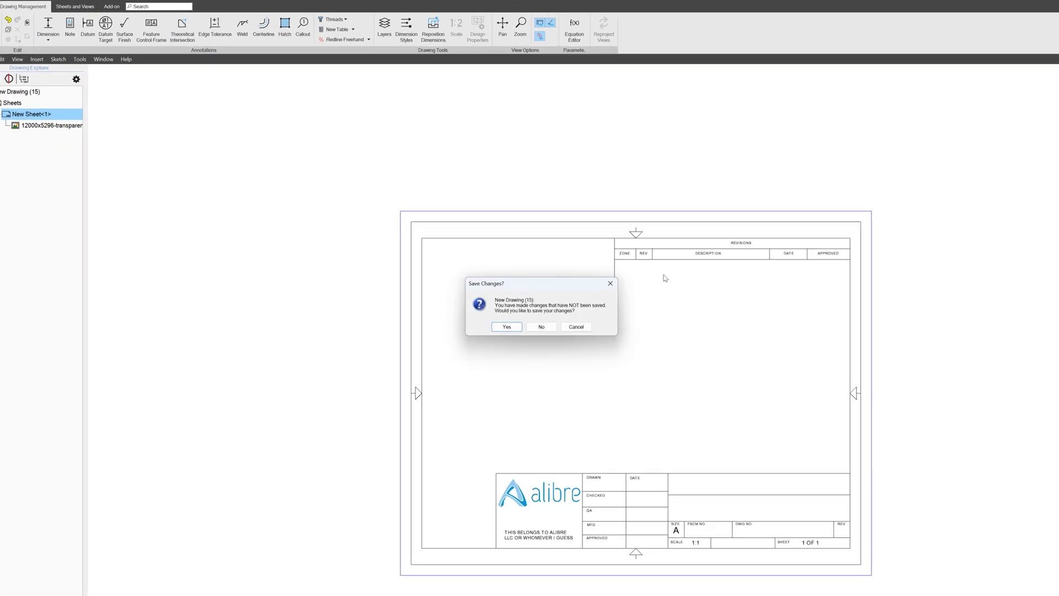
{"action": "left_click", "coordinate": [538, 323]}
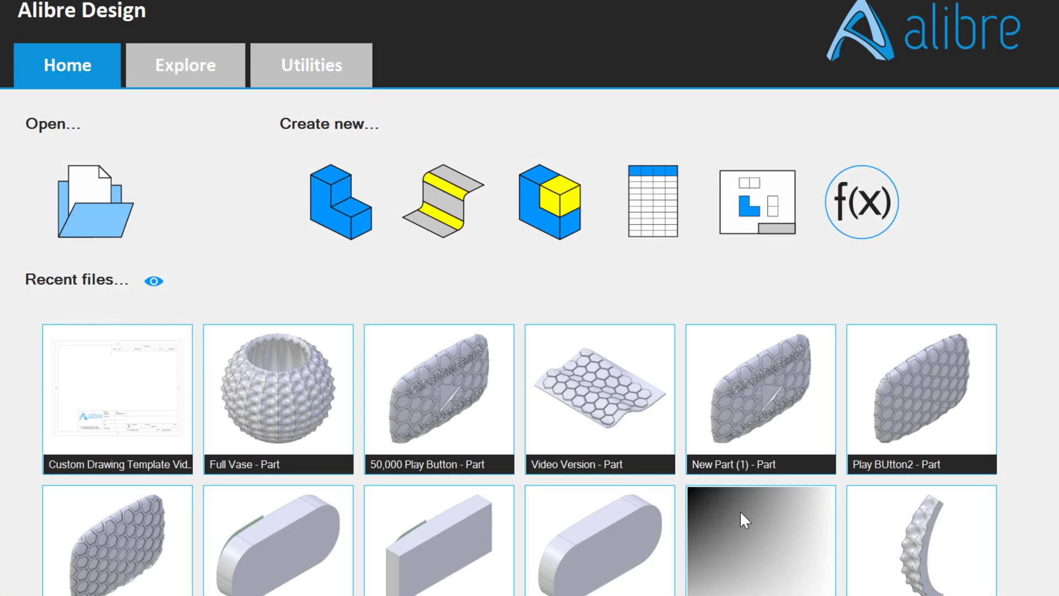
Create an empty drawing with a blank C (22 x 17 in) sheet
{"action": "left_click", "coordinate": [735, 203]}
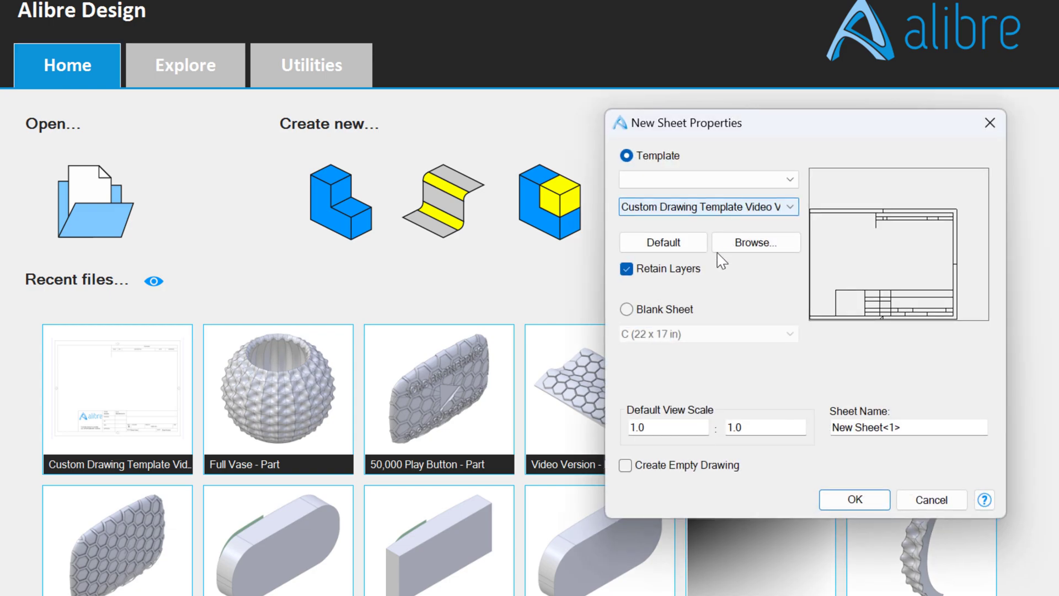
{"action": "left_click", "coordinate": [626, 309]}
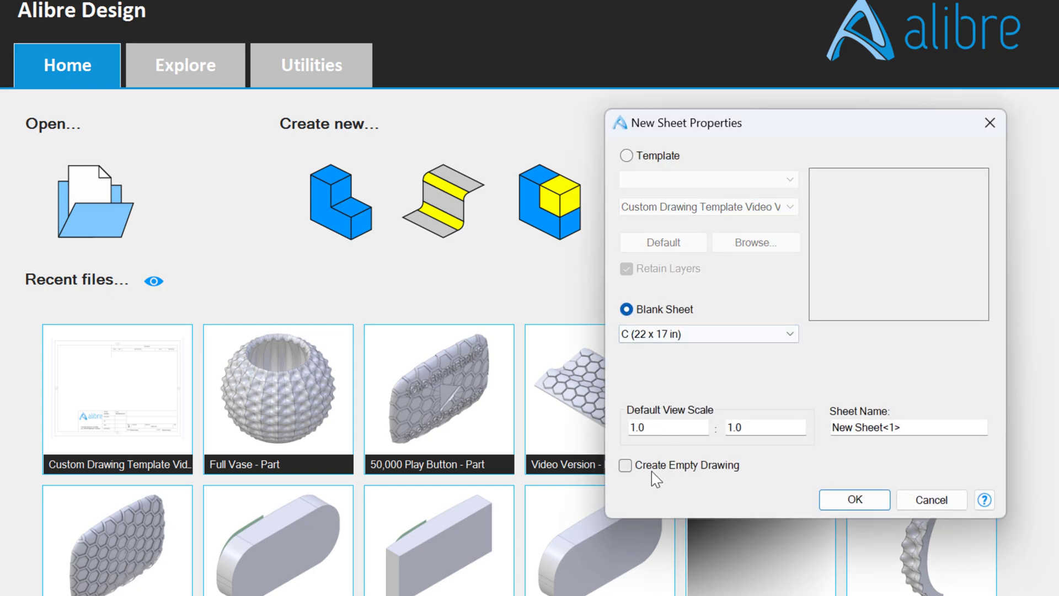
{"action": "left_click", "coordinate": [627, 466]}
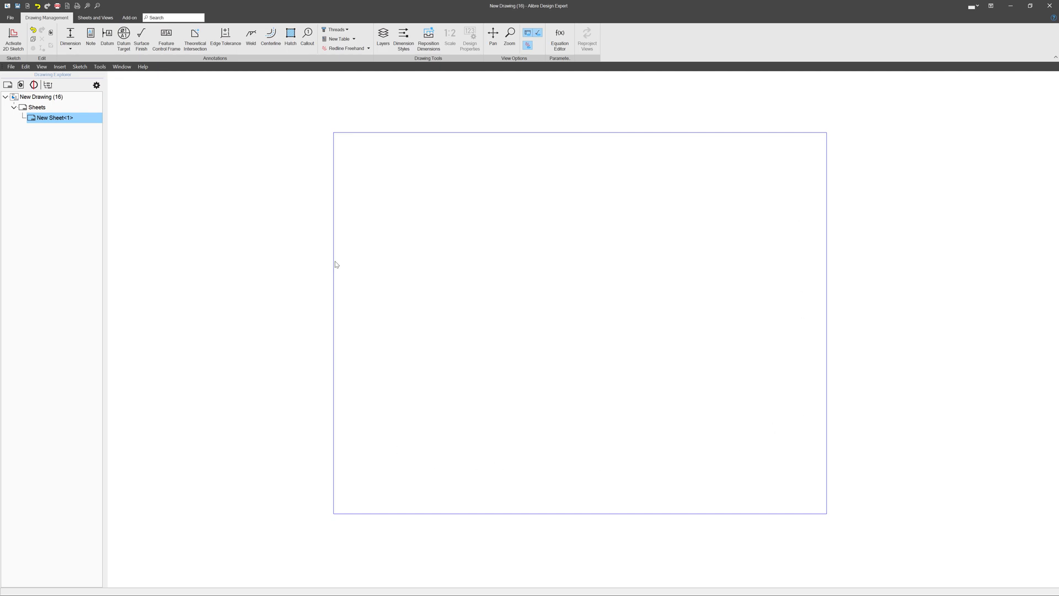
Activate a 2D sketch and draw a border rectangle about 21.6 by 16.6 inches just inside the sheet's edges
{"action": "left_click", "coordinate": [12, 38]}
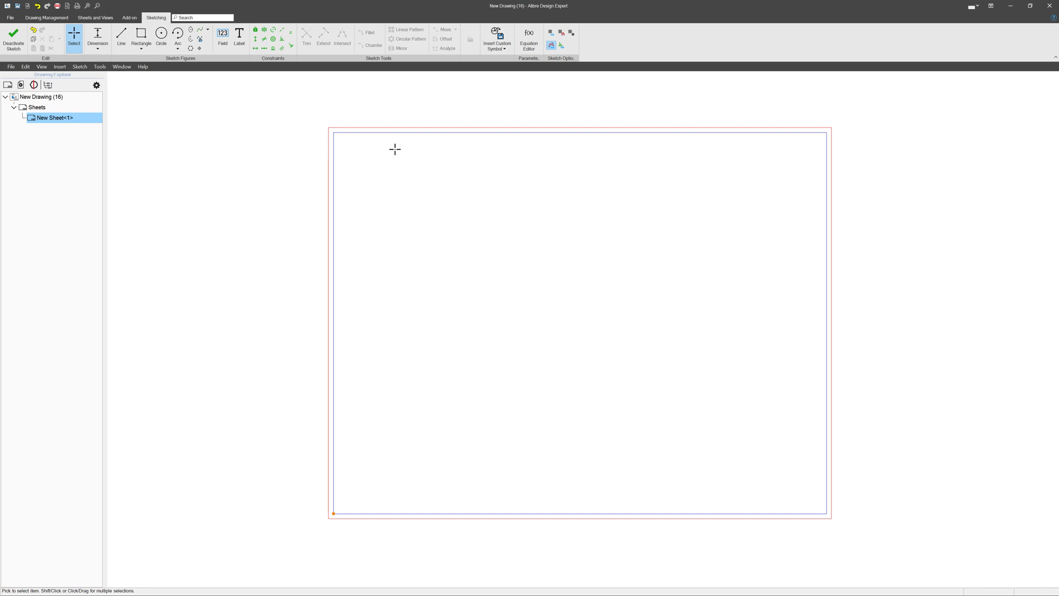
{"action": "left_click", "coordinate": [142, 38]}
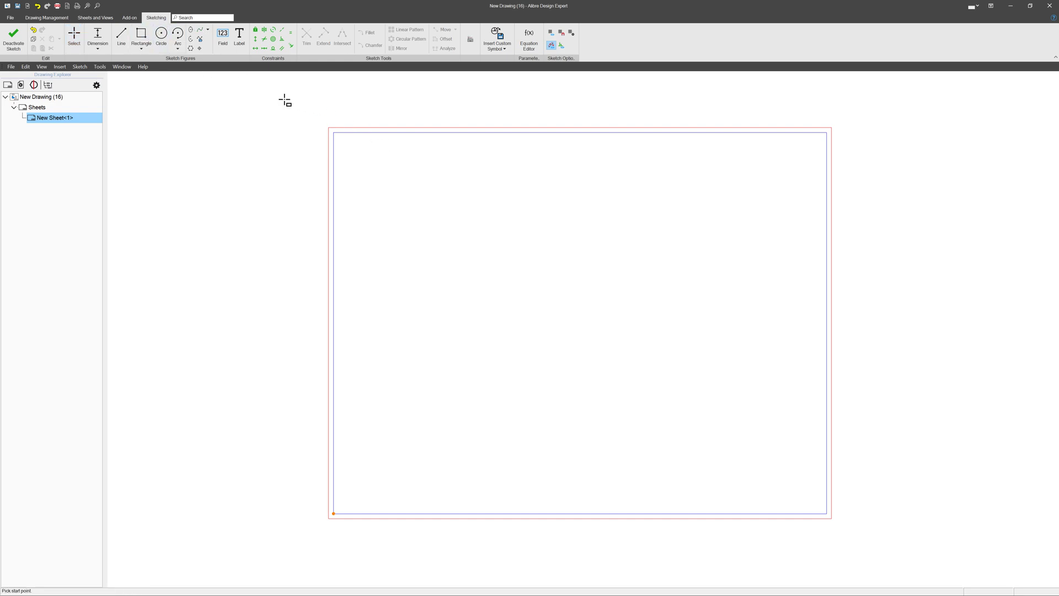
{"action": "left_click", "coordinate": [339, 137]}
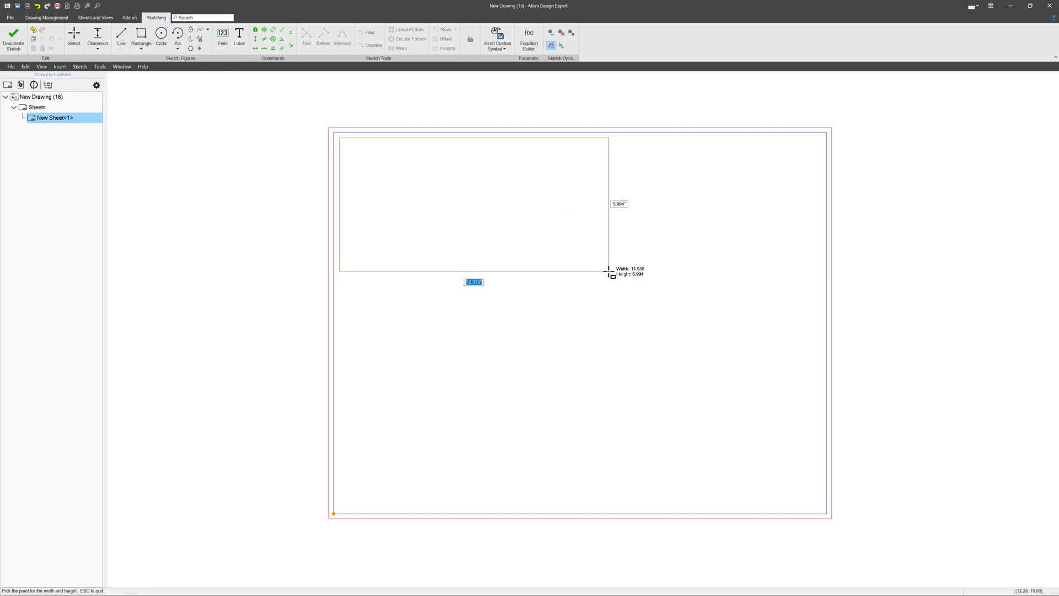
{"action": "left_click", "coordinate": [824, 510]}
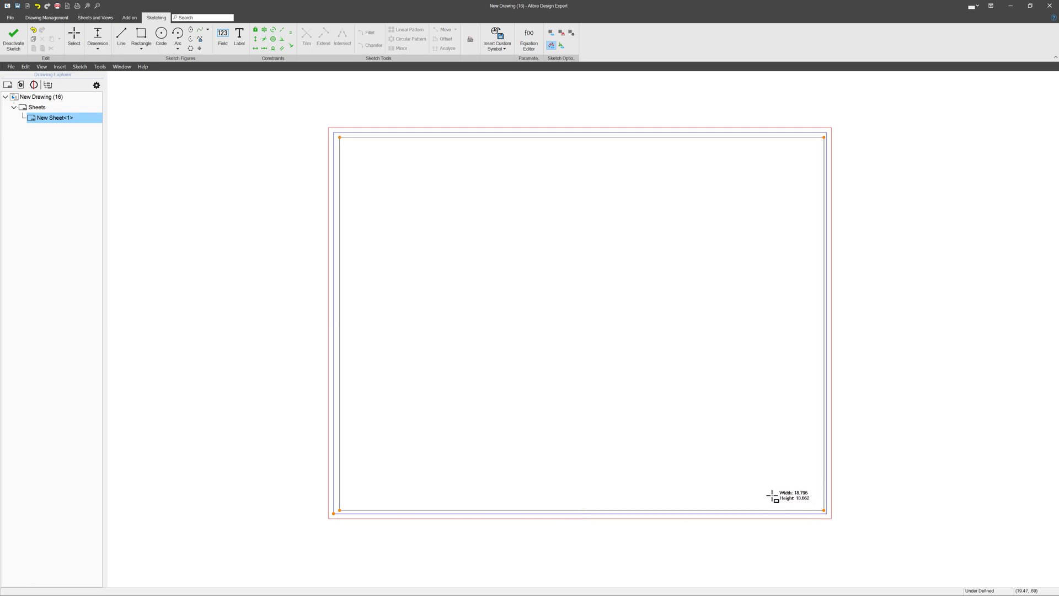
{"action": "left_click", "coordinate": [816, 440]}
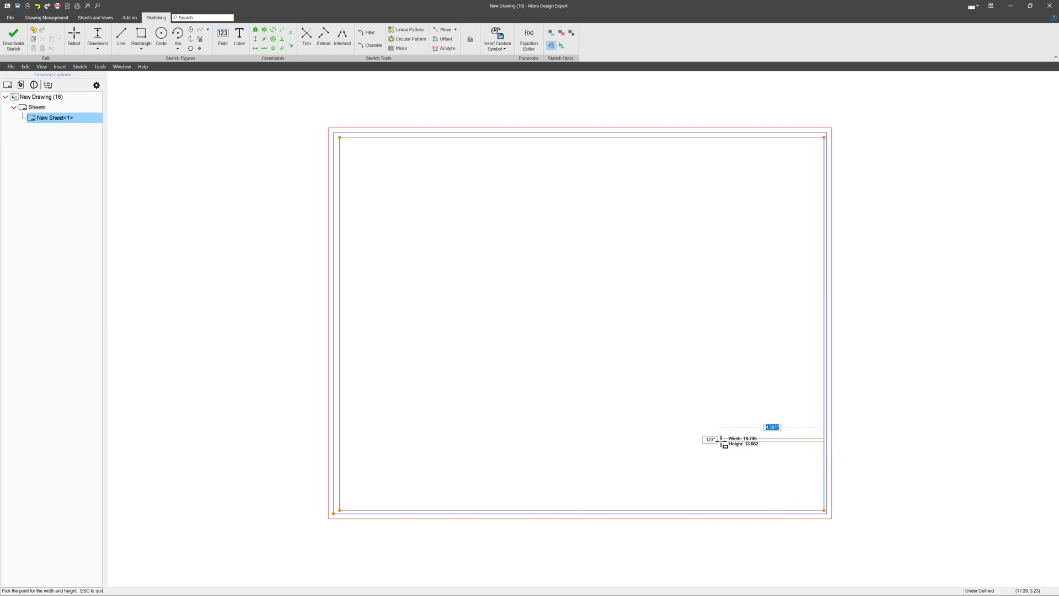
{"action": "left_click", "coordinate": [721, 442]}
{"action": "scroll", "coordinate": [733, 438], "scroll_direction": "up", "scroll_amount": 5}
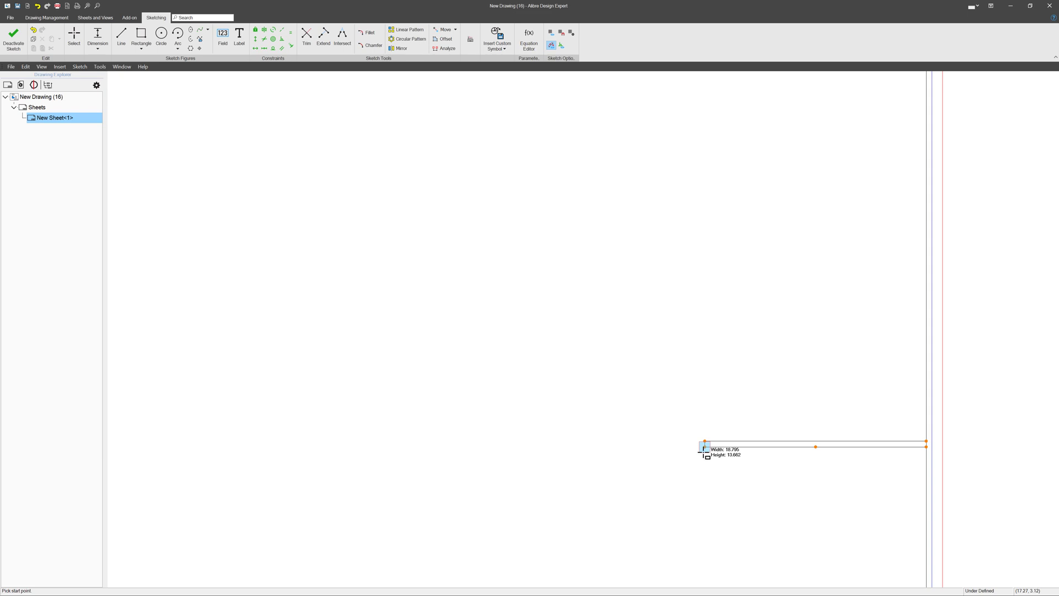
{"action": "key", "text": "Escape"}
{"action": "key", "text": "ctrl+z"}
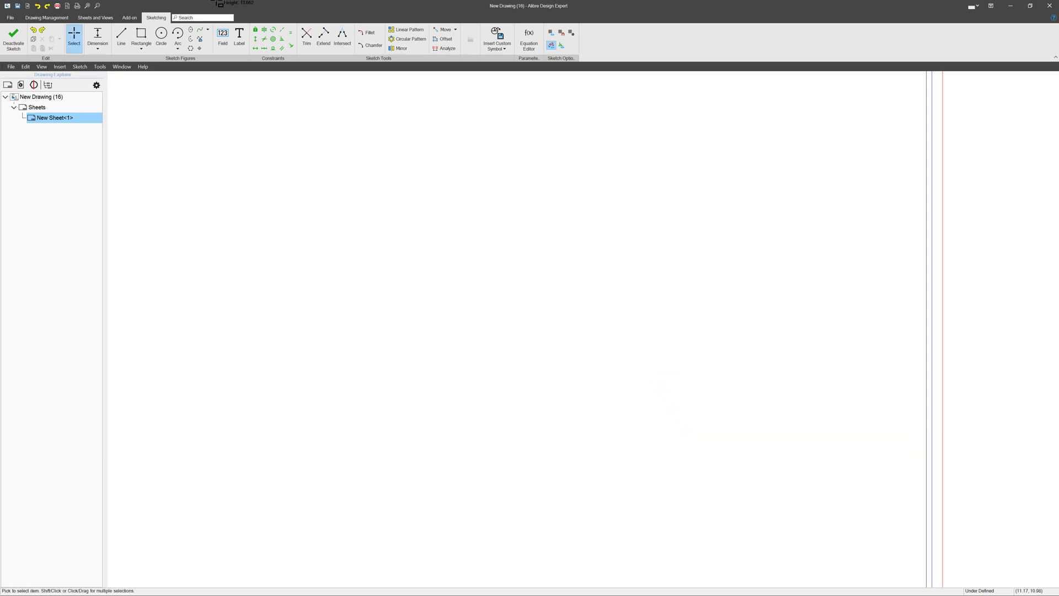
Draw two connected lines forming a title block about 2 inches tall in the border's lower-right corner
{"action": "left_click", "coordinate": [121, 39]}
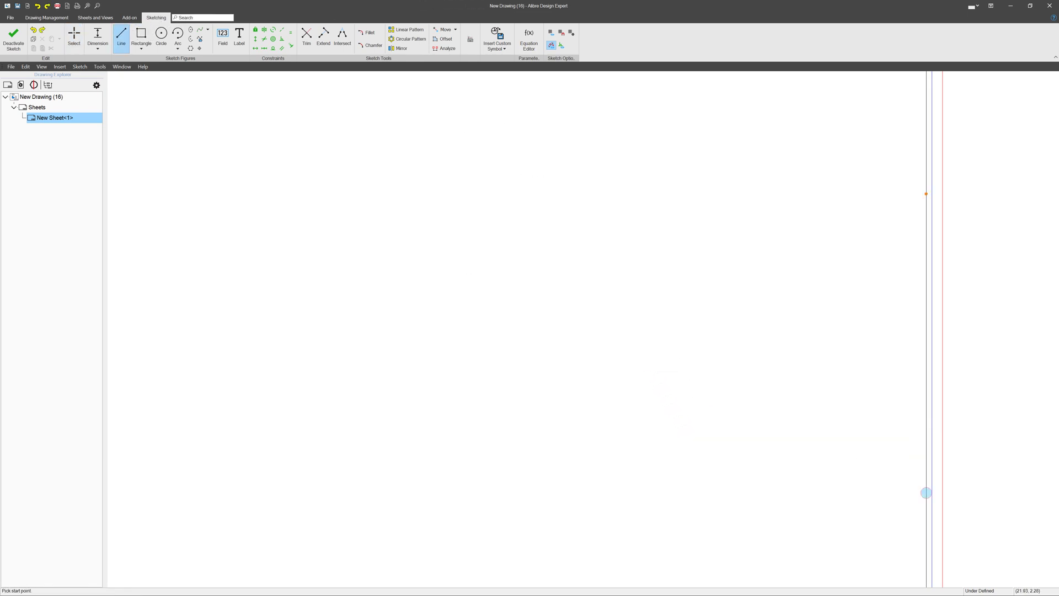
{"action": "left_click", "coordinate": [926, 494]}
{"action": "left_click", "coordinate": [706, 496]}
{"action": "scroll", "coordinate": [756, 451], "scroll_direction": "down", "scroll_amount": 4}
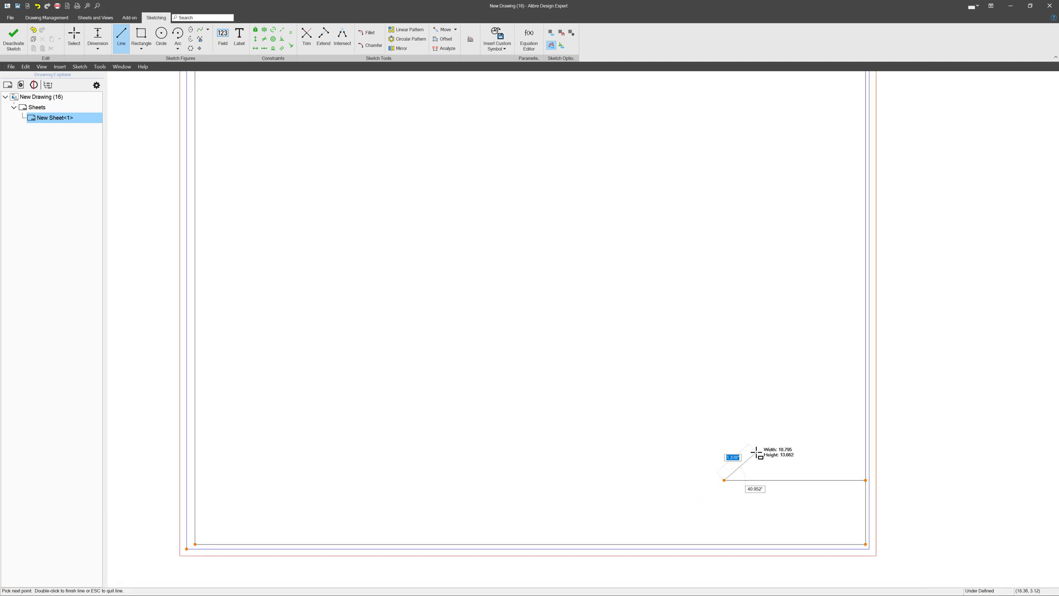
{"action": "scroll", "coordinate": [732, 499], "scroll_direction": "up", "scroll_amount": 6}
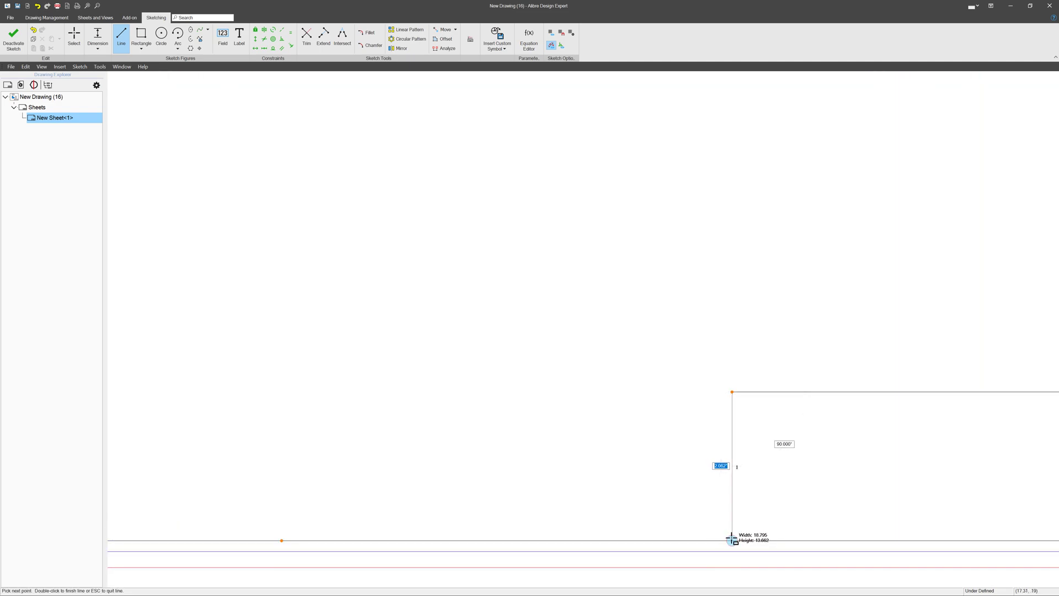
{"action": "double_click", "coordinate": [731, 540]}
{"action": "key", "text": "Escape"}
Dimension the title block's top line and set its length to 4.5 inches
{"action": "left_click", "coordinate": [95, 37]}
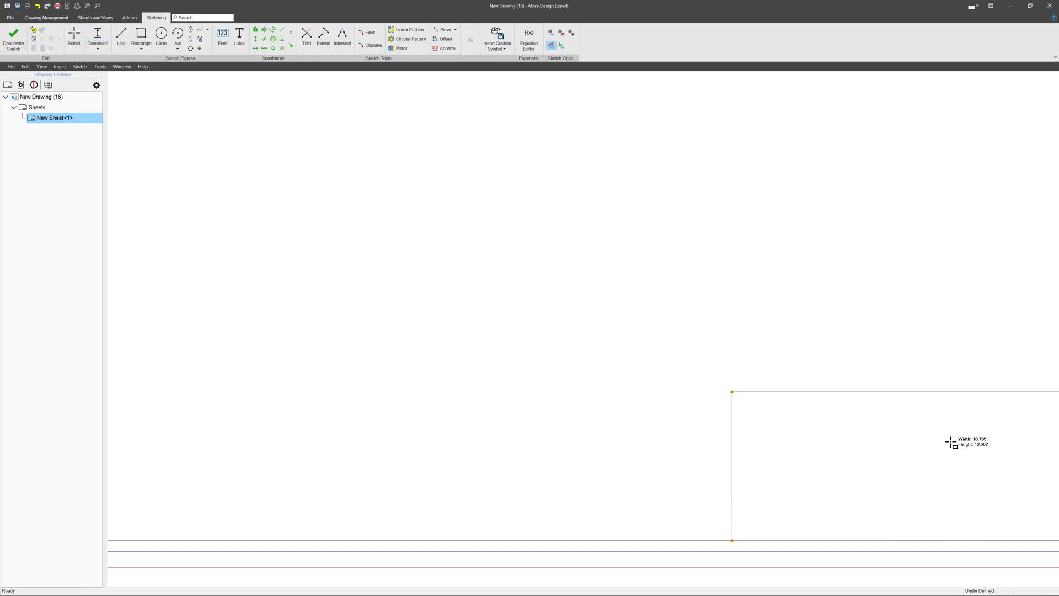
{"action": "left_click", "coordinate": [924, 393]}
{"action": "left_click", "coordinate": [921, 347]}
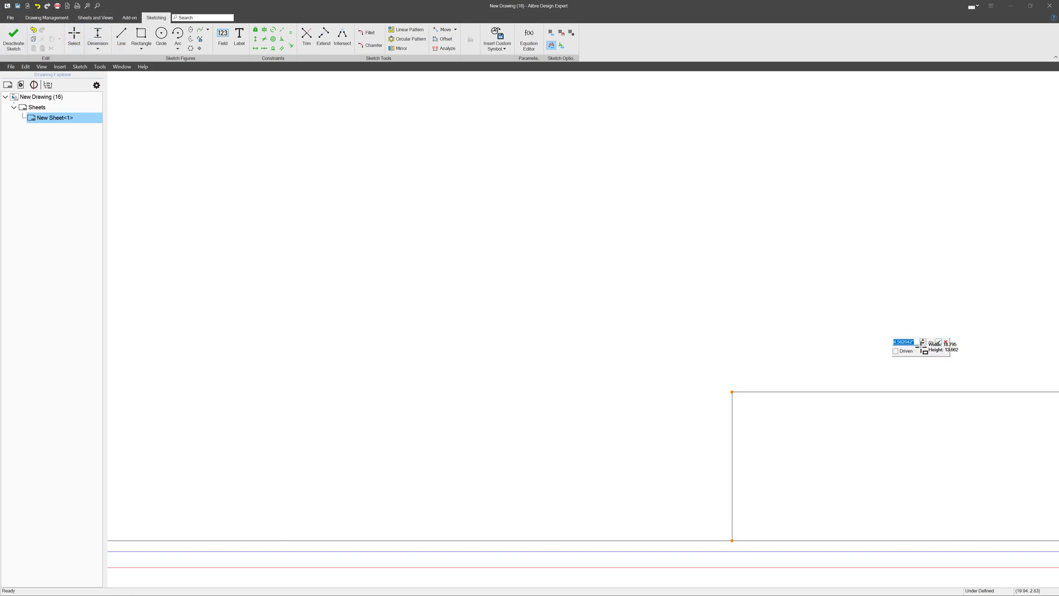
{"action": "type", "text": "4.5"}
{"action": "key", "text": "Return"}
{"action": "scroll", "coordinate": [919, 390], "scroll_direction": "down", "scroll_amount": 3}
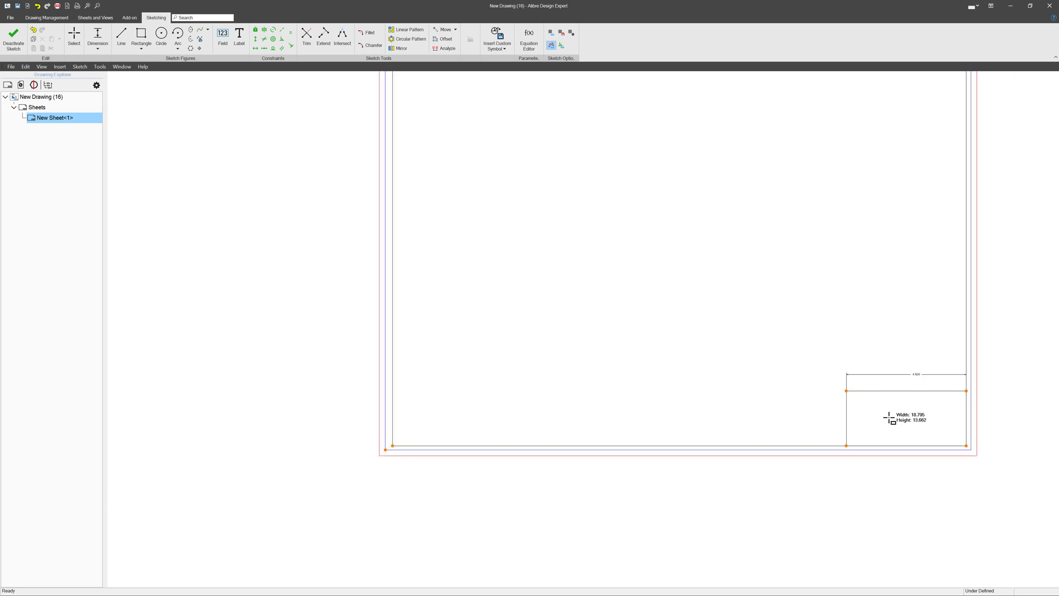
Start a user-input text field on the sheet and name it Drawing Title
{"action": "scroll", "coordinate": [877, 413], "scroll_direction": "up", "scroll_amount": 2}
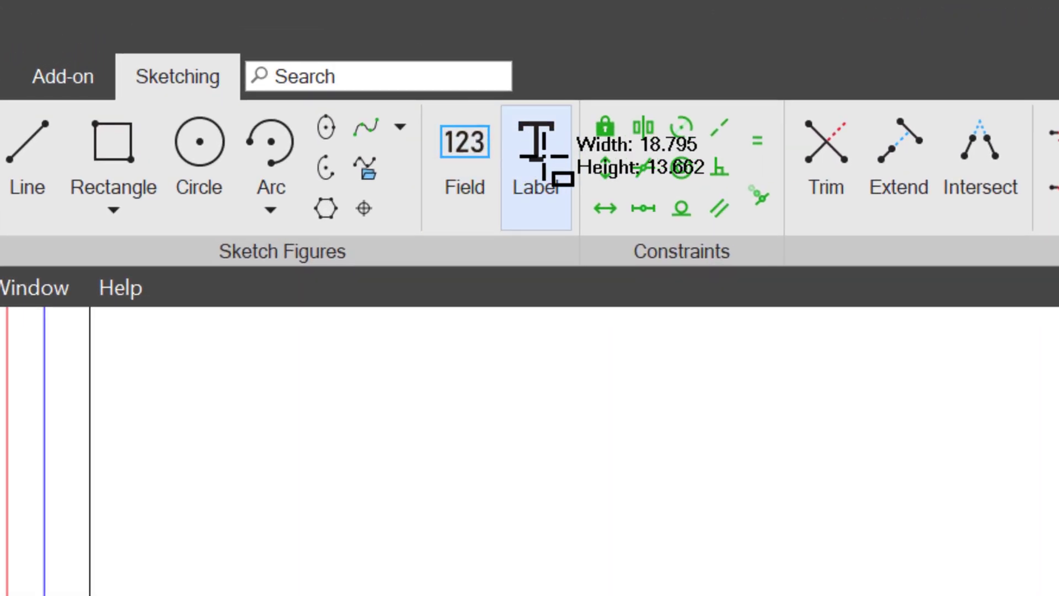
{"action": "left_click", "coordinate": [477, 152]}
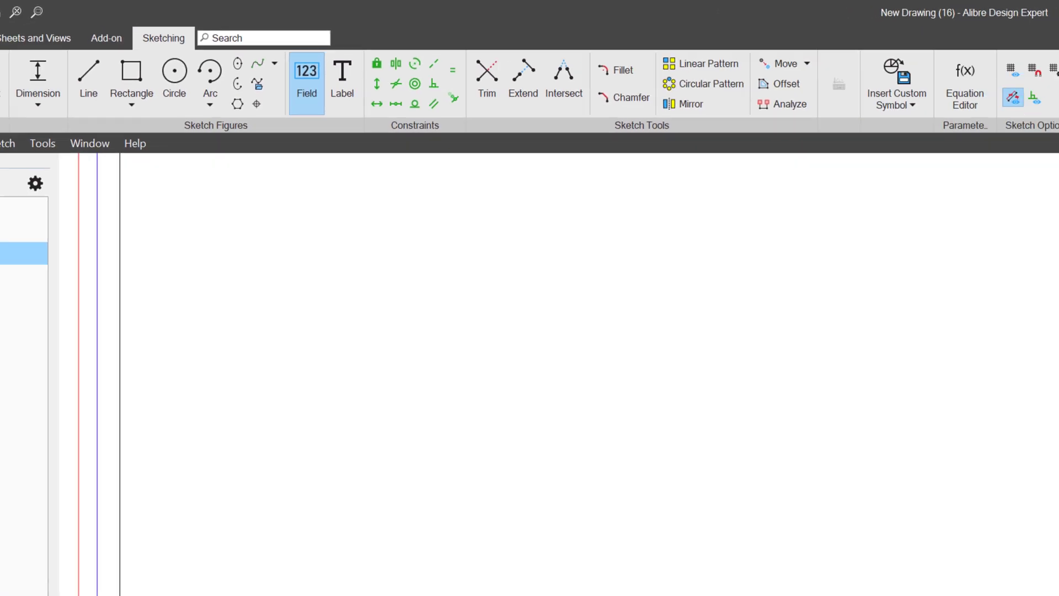
{"action": "left_click_drag", "start_coordinate": [664, 9], "coordinate": [688, 279]}
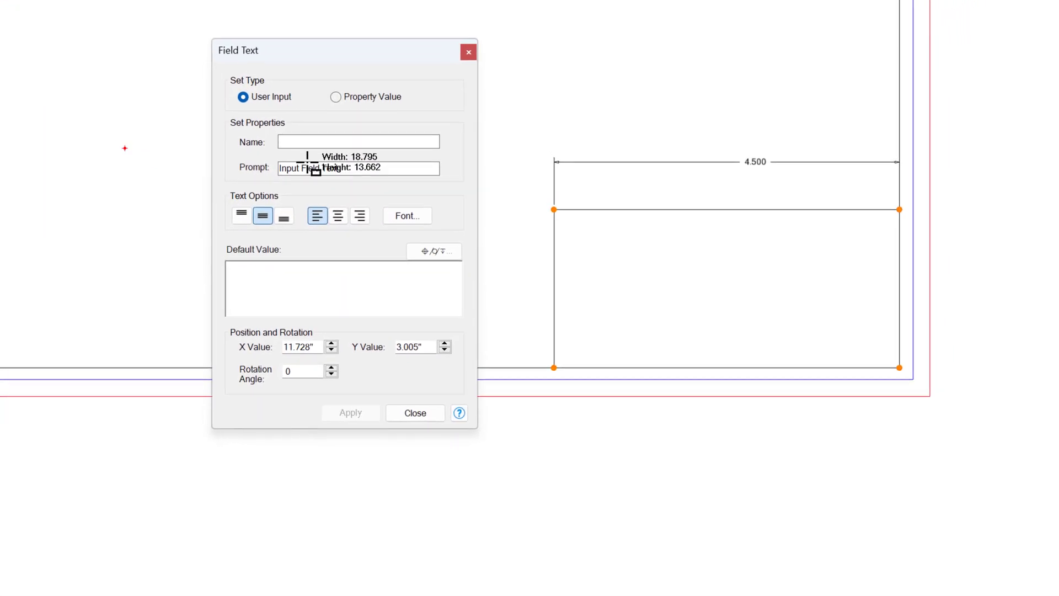
{"action": "left_click", "coordinate": [312, 137]}
{"action": "type", "text": "Drawing Title"}
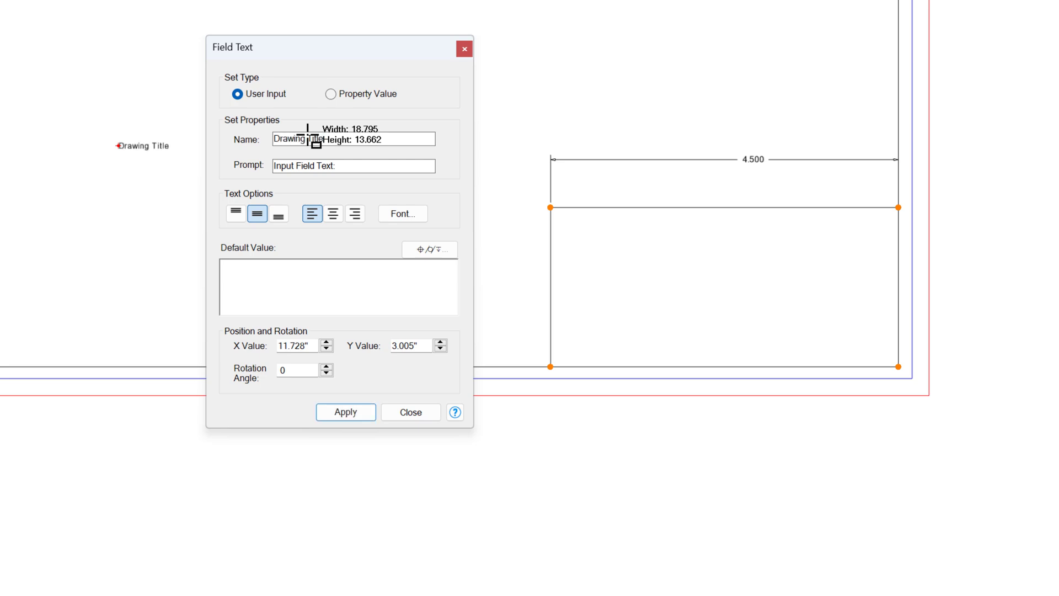
Set the field's prompt to Drawing Title and its default value to Title, and add it to the sketch
{"action": "key", "text": "Tab"}
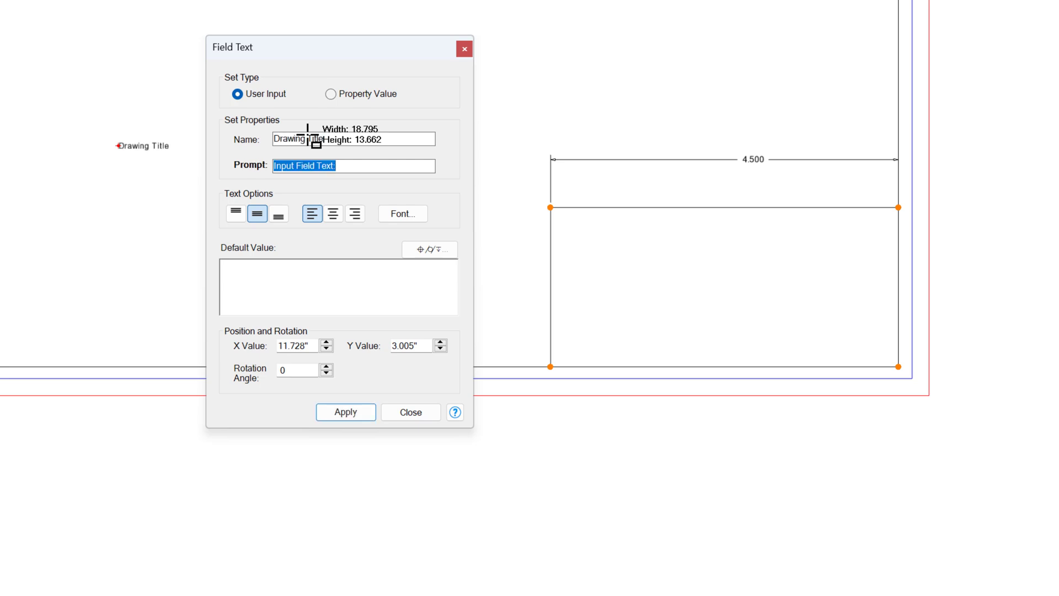
{"action": "type", "text": "Drawing Titl"}
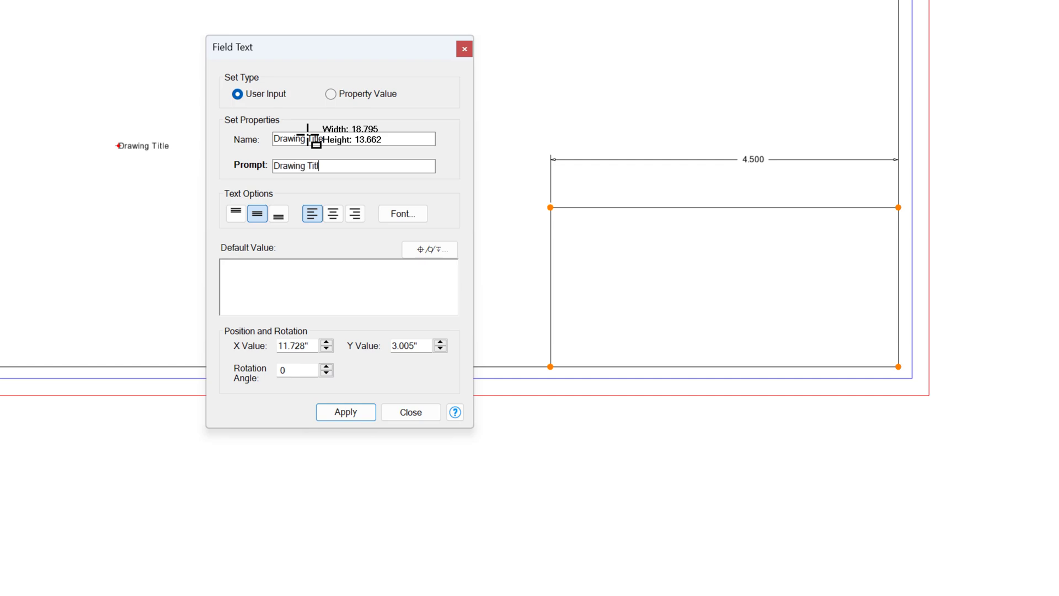
{"action": "type", "text": "e"}
{"action": "key", "text": "Tab"}
{"action": "key", "text": "Tab"}
{"action": "key", "text": "Tab"}
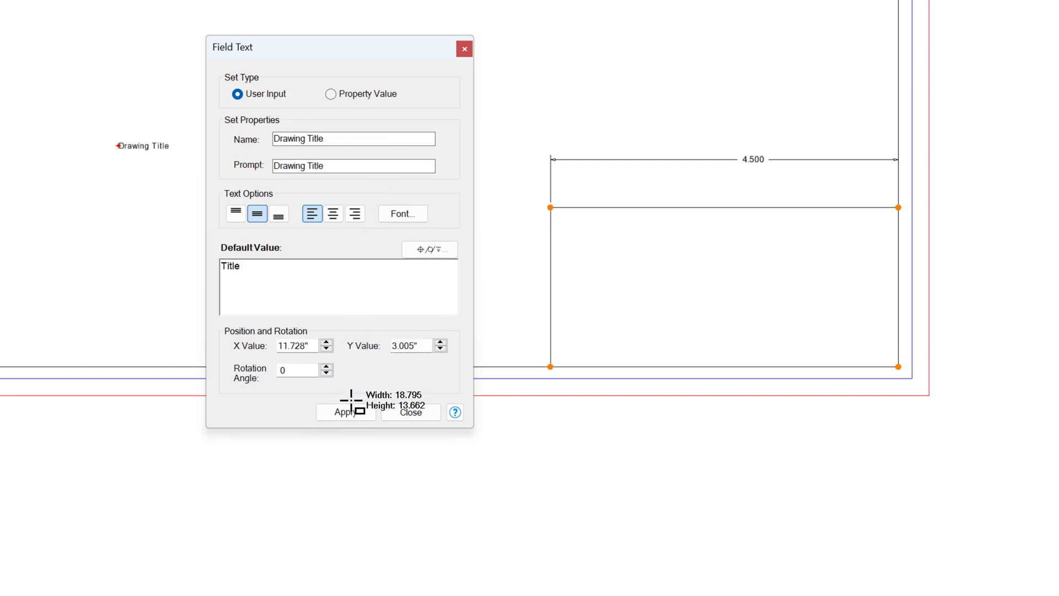
{"action": "left_click", "coordinate": [343, 411]}
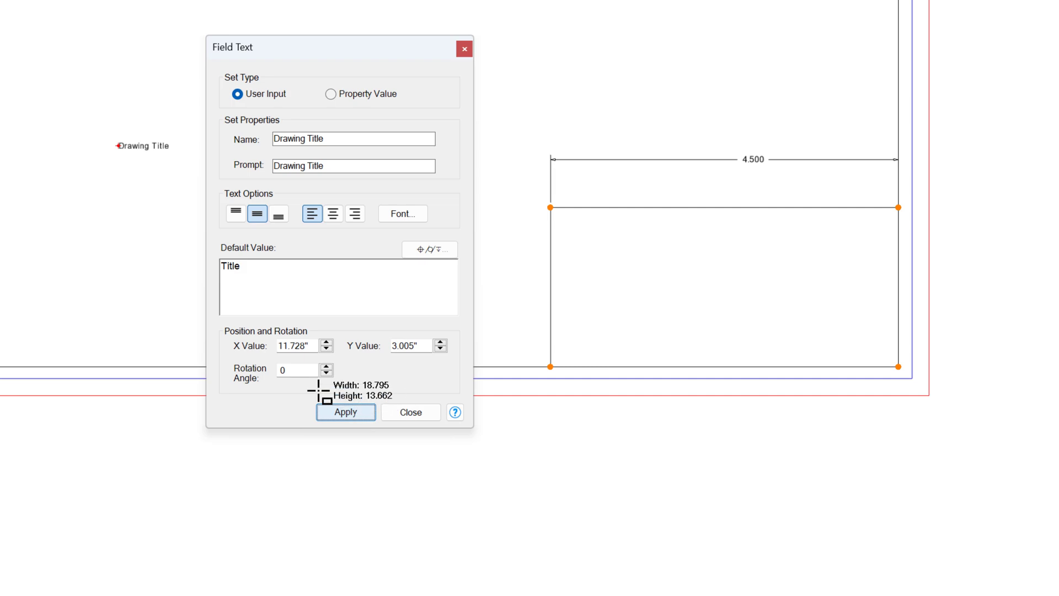
{"action": "left_click", "coordinate": [408, 412]}
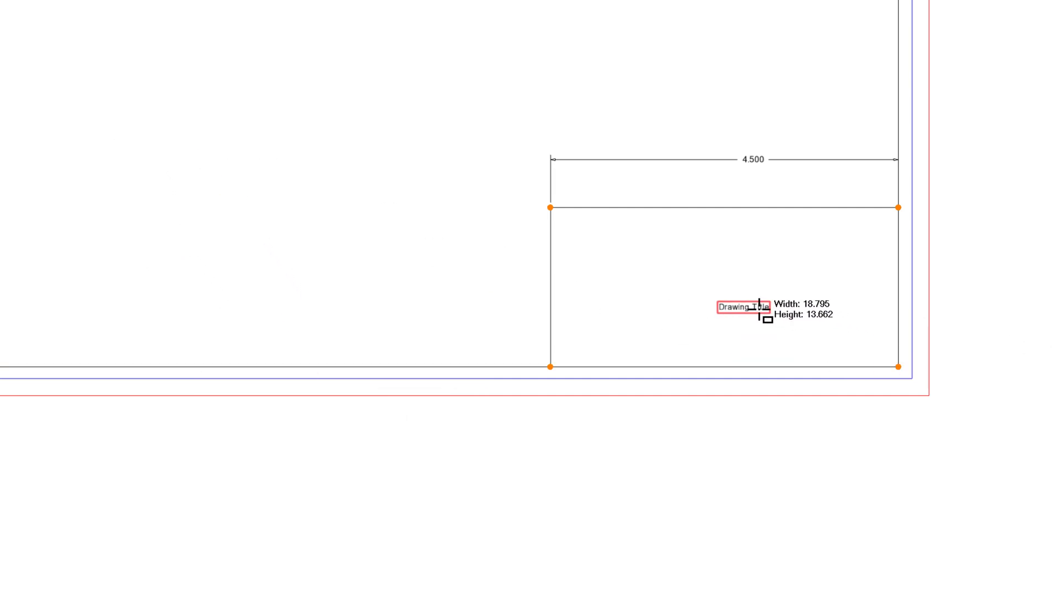
Place the Drawing Title field in the middle of the title block and enlarge its font
{"action": "left_click", "coordinate": [745, 293]}
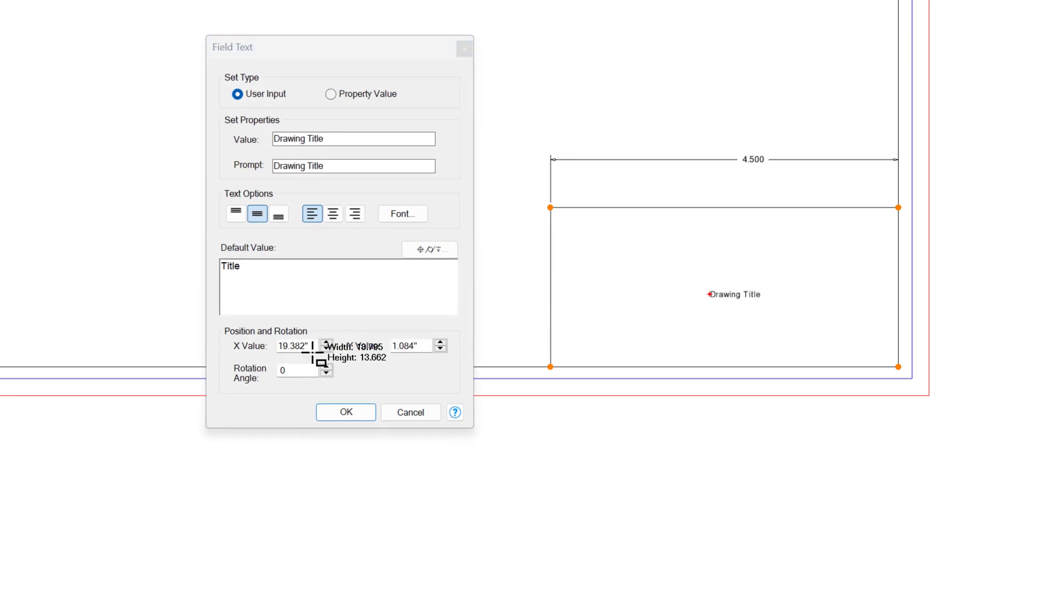
{"action": "left_click", "coordinate": [407, 214]}
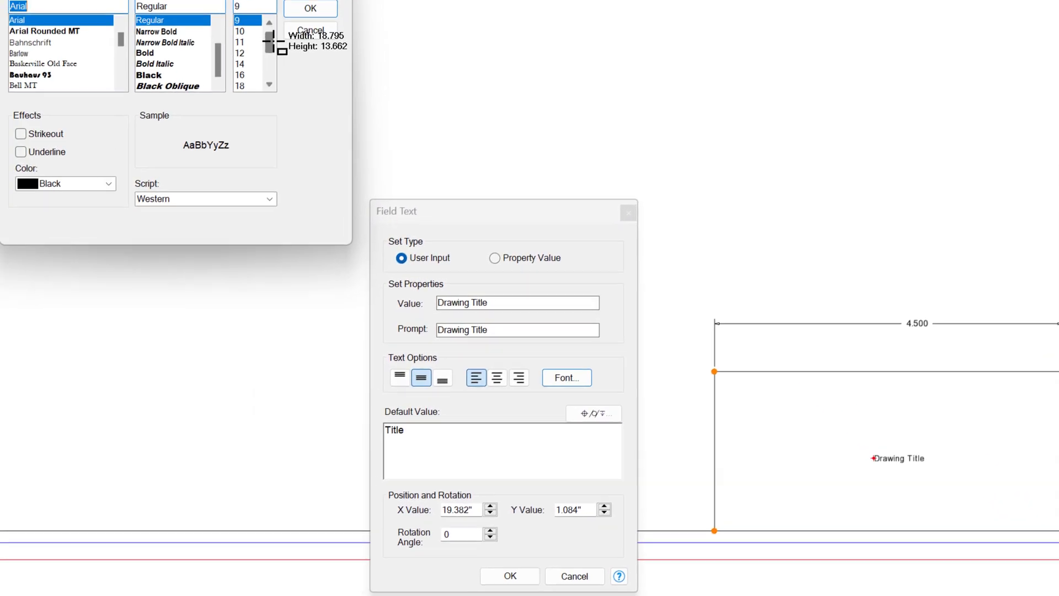
{"action": "left_click", "coordinate": [291, 101]}
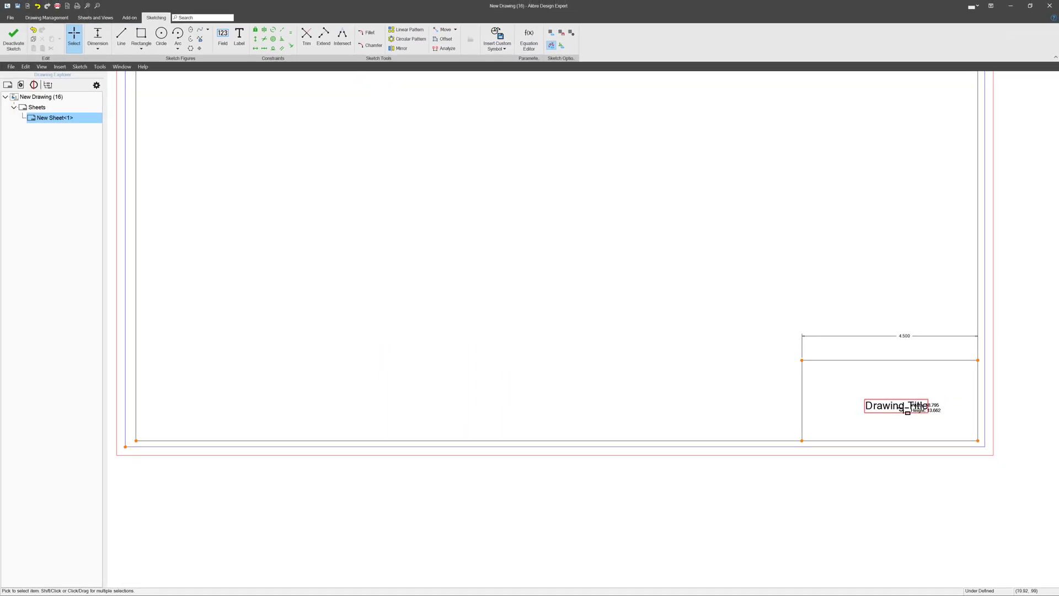
{"action": "left_click", "coordinate": [898, 407]}
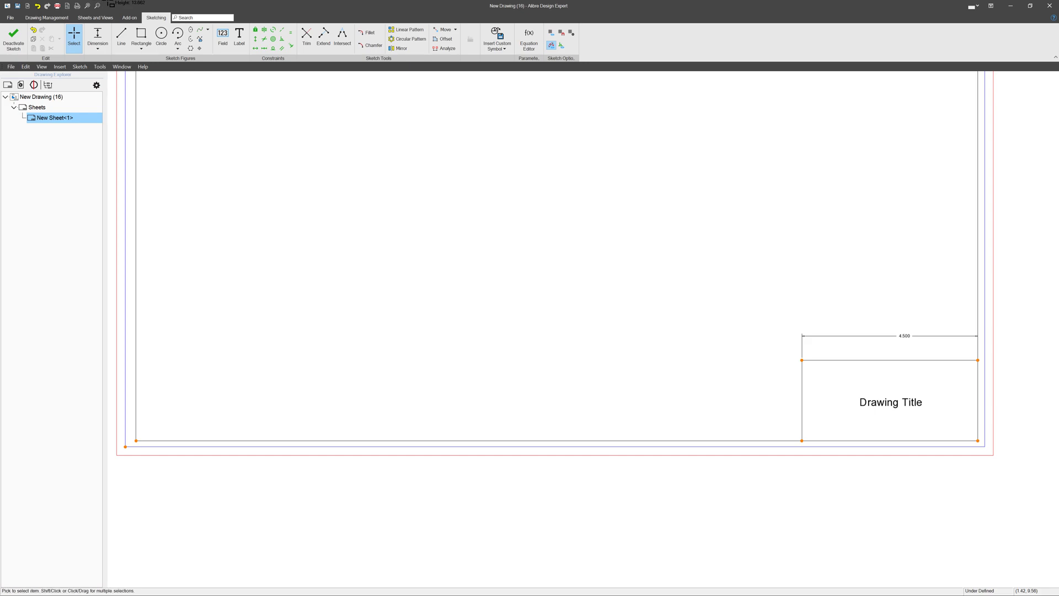
Add a label reading Title and place it in the upper-left corner of the title block
{"action": "left_click", "coordinate": [238, 36]}
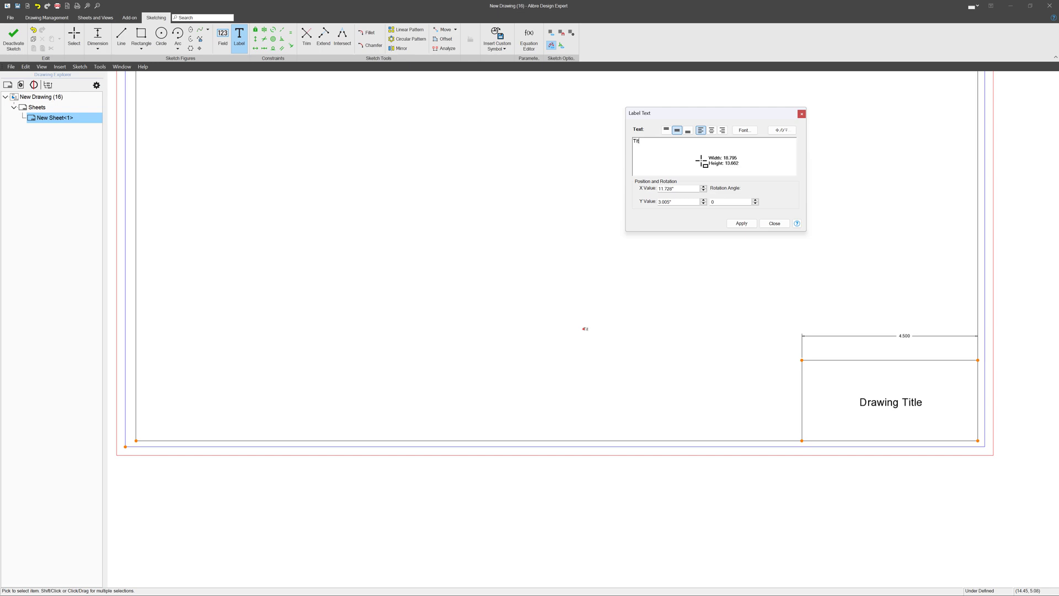
{"action": "left_click", "coordinate": [742, 223]}
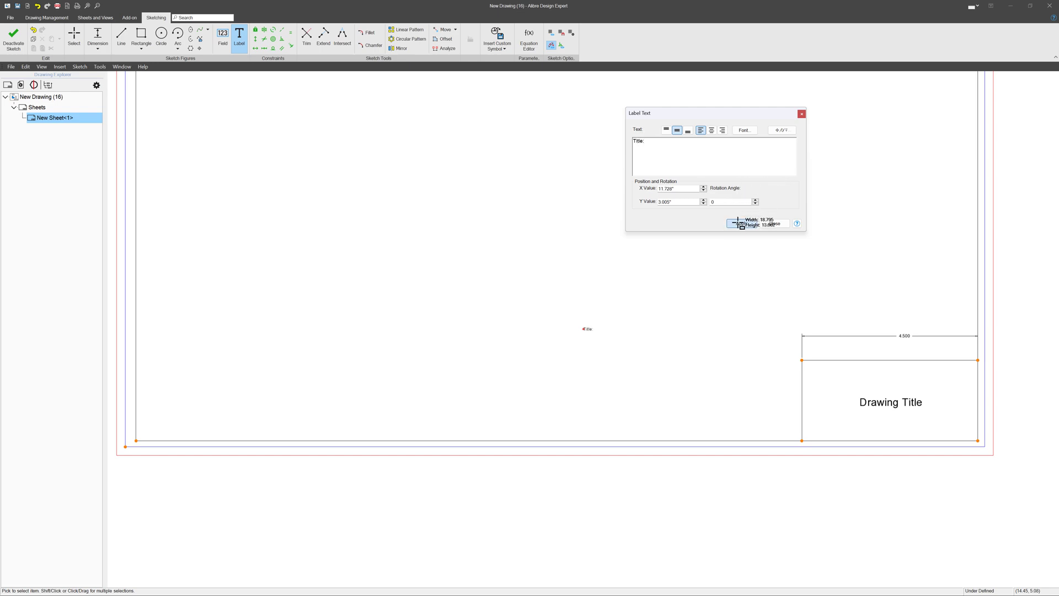
{"action": "left_click", "coordinate": [774, 224]}
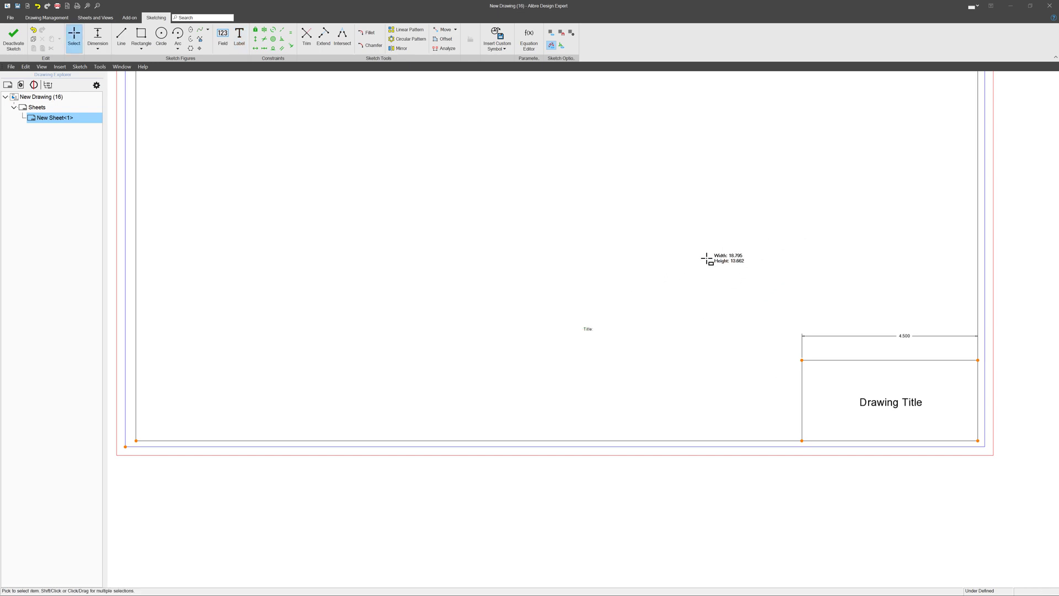
{"action": "left_click_drag", "start_coordinate": [588, 329], "coordinate": [811, 364]}
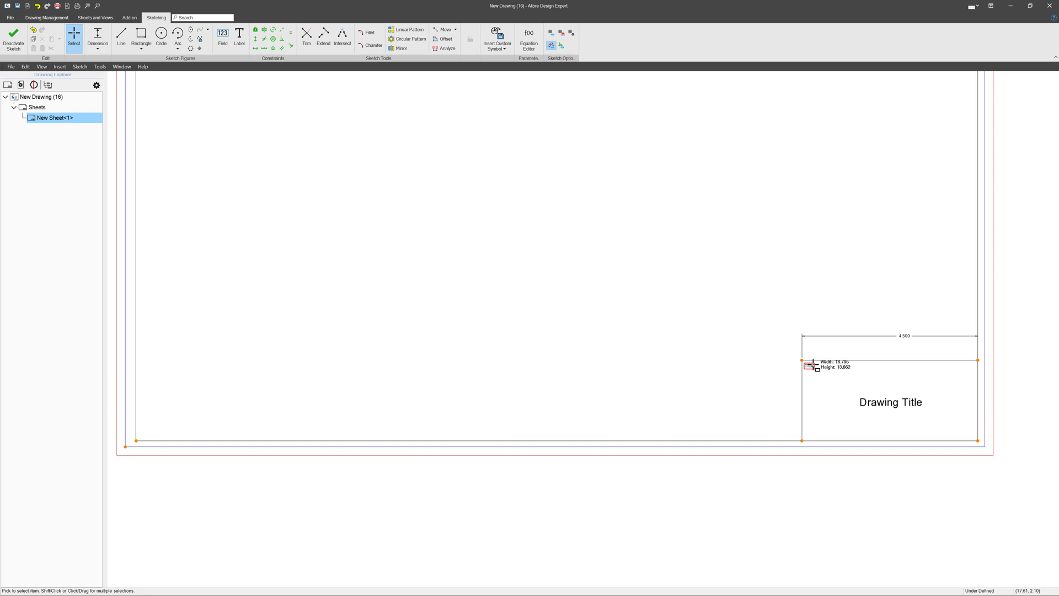
Save the drawing under the name Template from blank
{"action": "scroll", "coordinate": [938, 495], "scroll_direction": "down", "scroll_amount": 2}
{"action": "scroll", "coordinate": [939, 495], "scroll_direction": "down", "scroll_amount": 2}
{"action": "scroll", "coordinate": [892, 378], "scroll_direction": "up", "scroll_amount": 1}
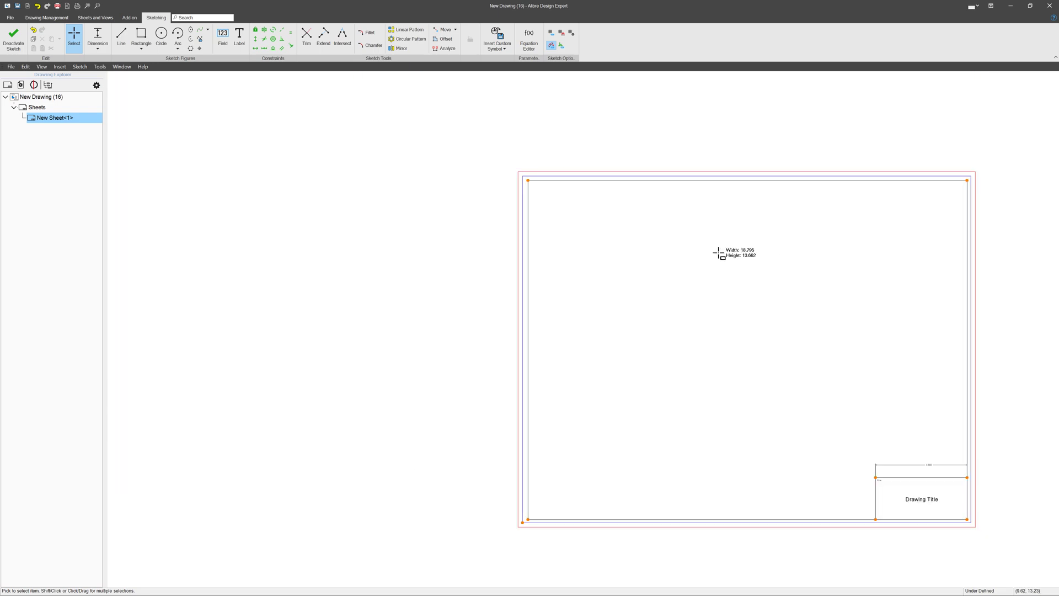
{"action": "left_click", "coordinate": [10, 18]}
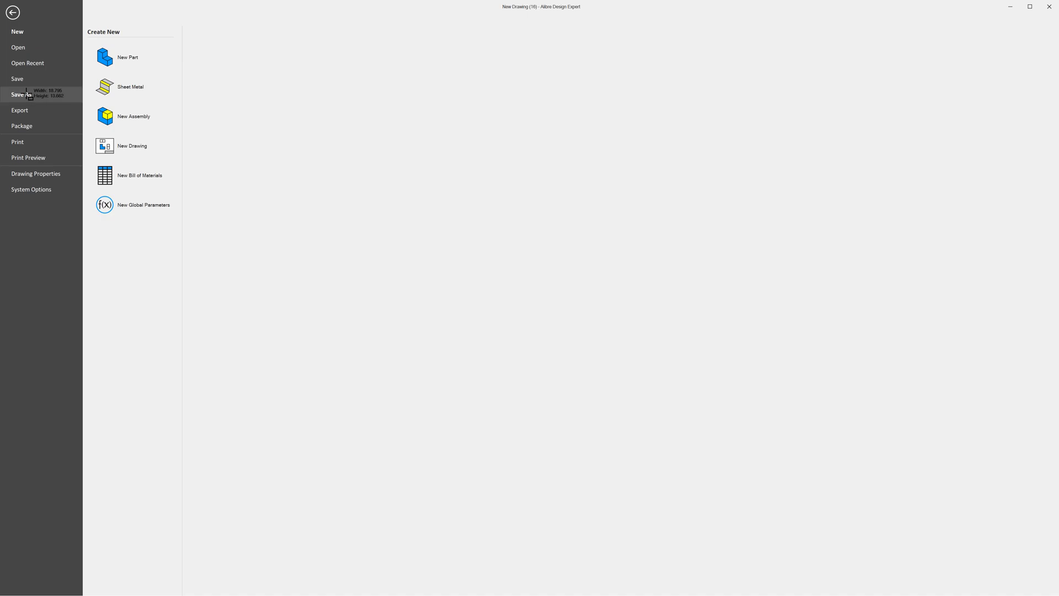
{"action": "left_click", "coordinate": [41, 93]}
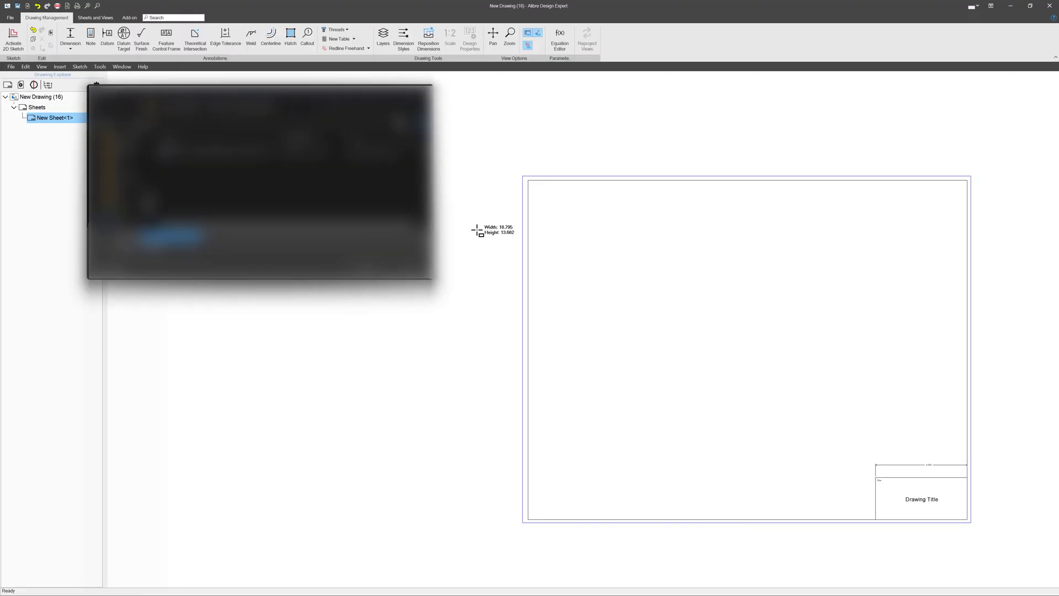
{"action": "key", "text": "BackSpace"}
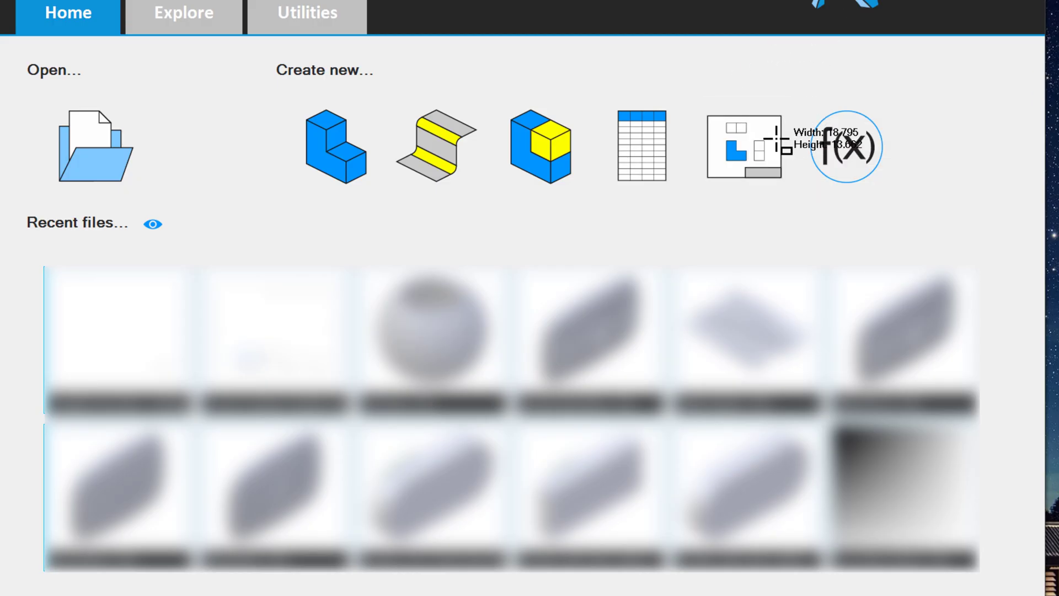
Create a new drawing using the saved Template from blank file as its sheet template
{"action": "left_click", "coordinate": [768, 147]}
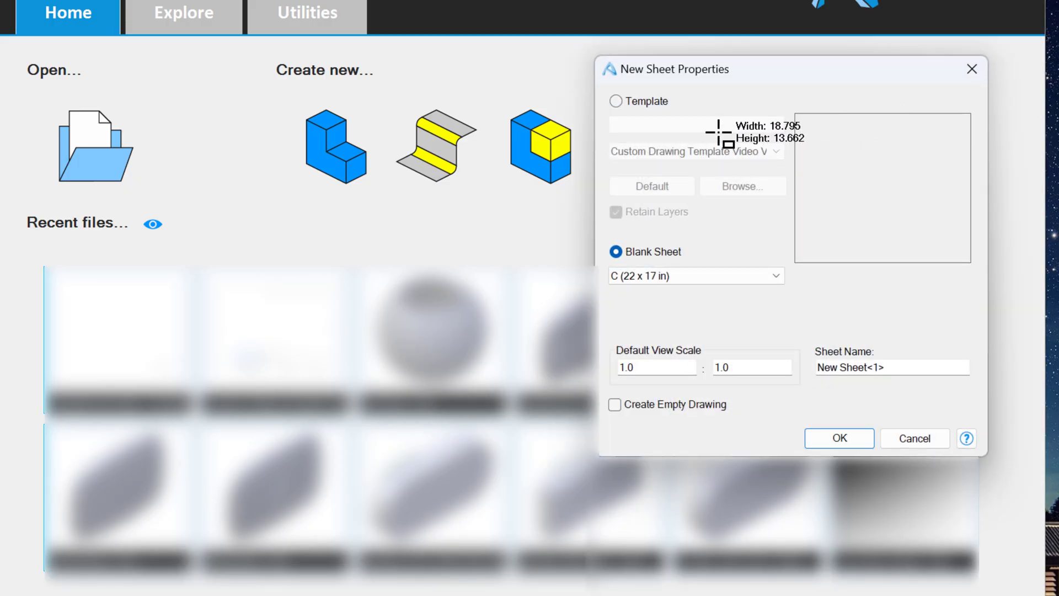
{"action": "left_click", "coordinate": [629, 102]}
{"action": "left_click", "coordinate": [754, 176]}
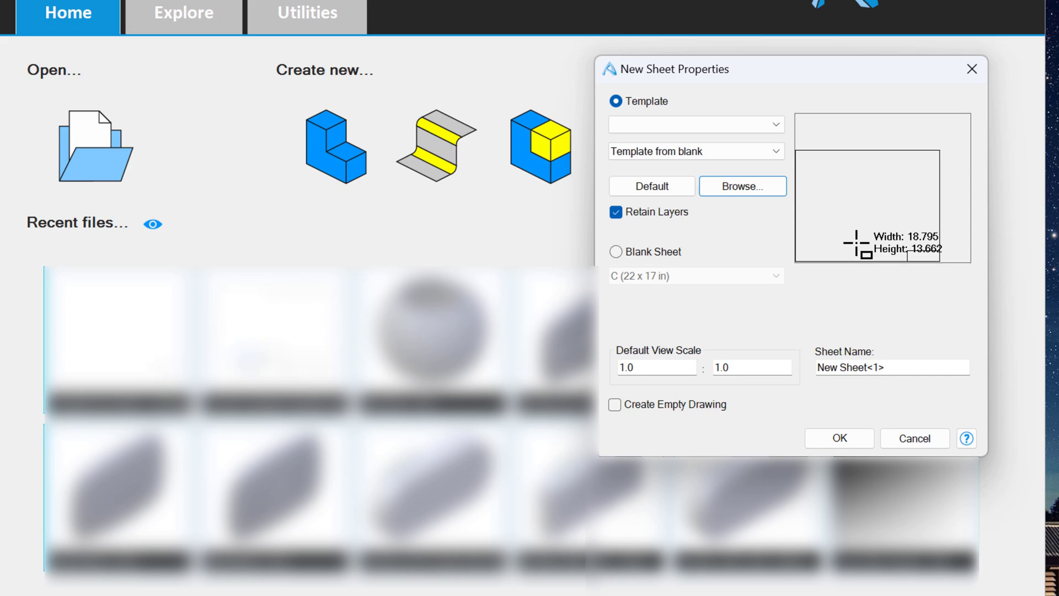
{"action": "left_click", "coordinate": [846, 438]}
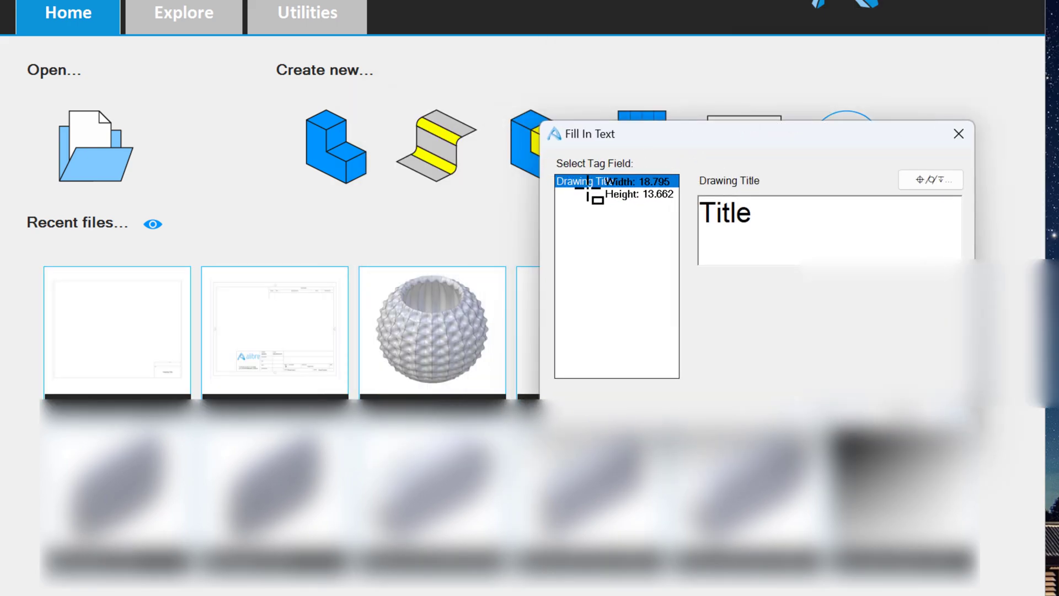
Fill in the Drawing Title field with Nothing really and accept the text
{"action": "left_click_drag", "start_coordinate": [770, 209], "coordinate": [515, 202]}
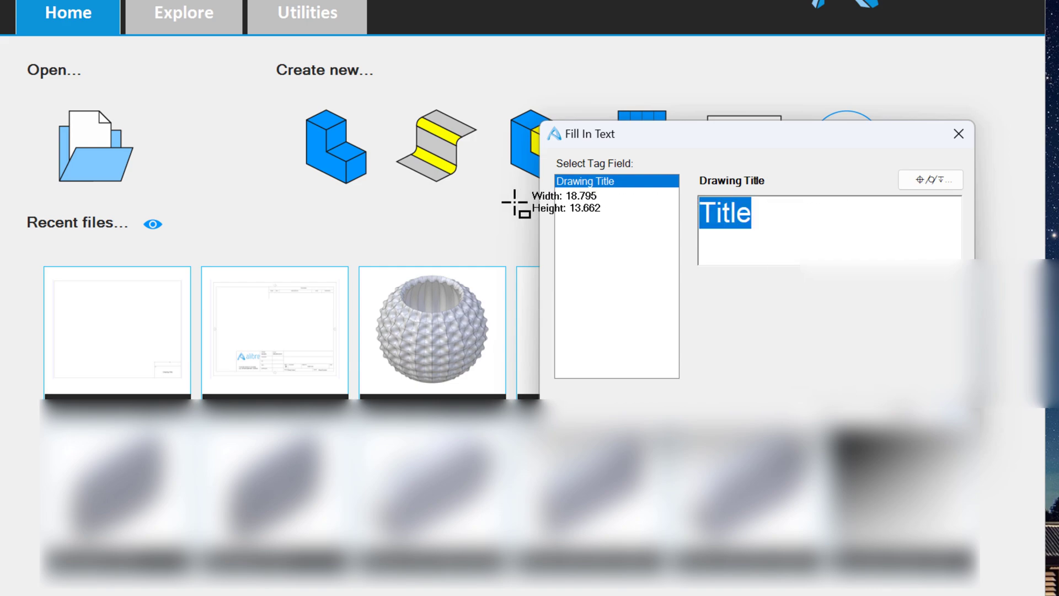
{"action": "type", "text": "Nothing really"}
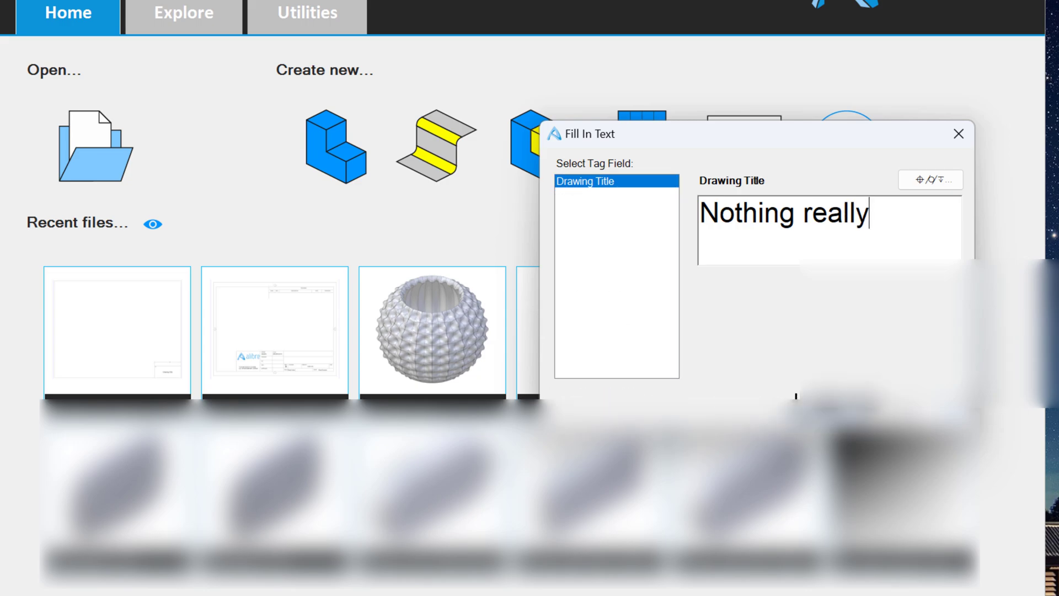
{"action": "left_click", "coordinate": [833, 408]}
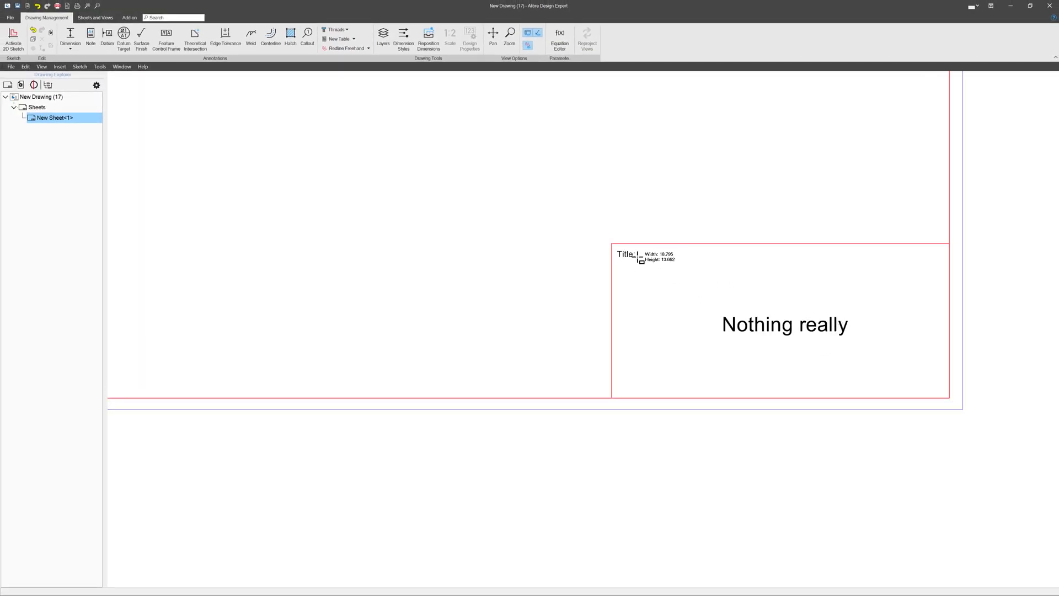
{"action": "scroll", "coordinate": [808, 421], "scroll_direction": "down", "scroll_amount": 8}
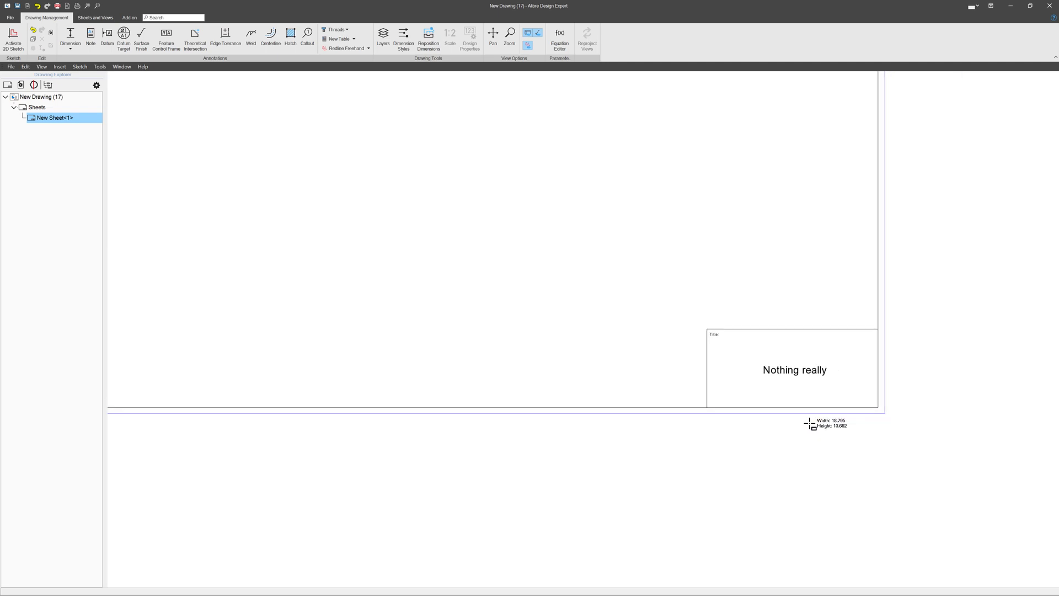
{"action": "scroll", "coordinate": [721, 310], "scroll_direction": "up", "scroll_amount": 2}
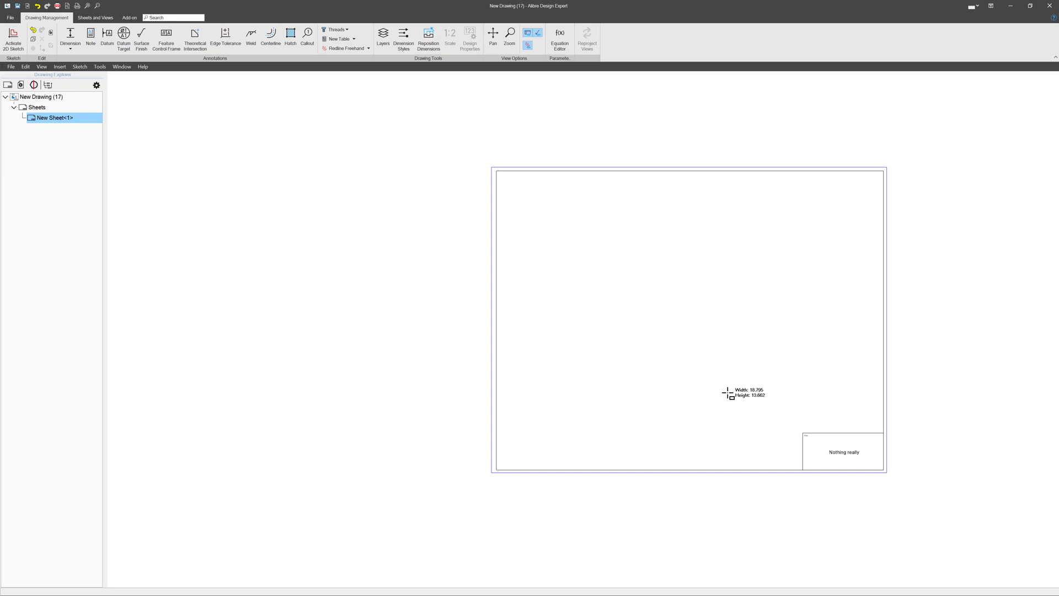
{"action": "scroll", "coordinate": [767, 387], "scroll_direction": "up", "scroll_amount": 3}
{"action": "scroll", "coordinate": [740, 296], "scroll_direction": "down", "scroll_amount": 2}
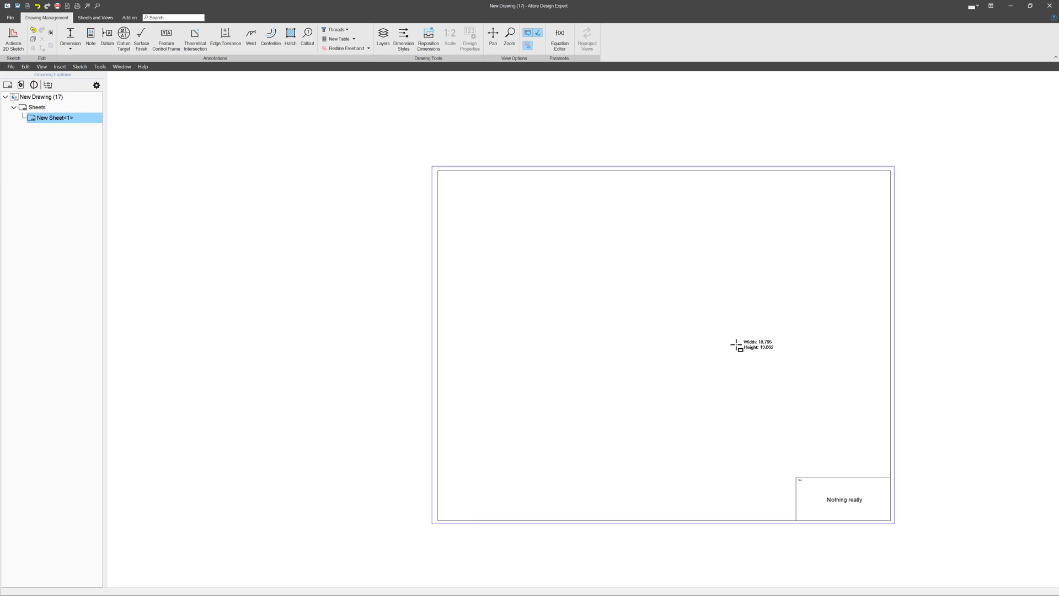